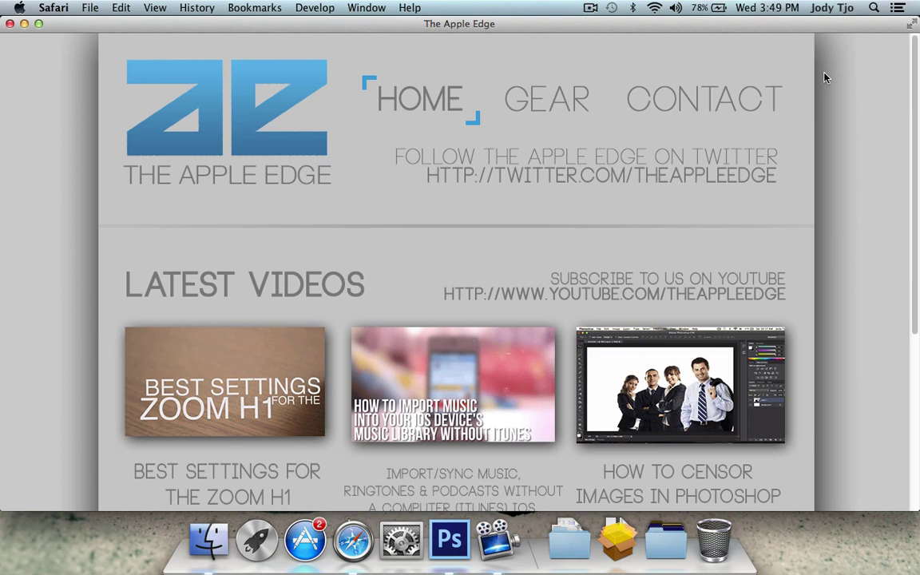
- Open the Apple Edge mockup PSD from the desktop without updating its text layers
{"action": "scroll", "coordinate": [531, 215], "scroll_direction": "down", "scroll_amount": 5}
{"action": "scroll", "coordinate": [582, 219], "scroll_direction": "up", "scroll_amount": 5}
{"action": "scroll", "coordinate": [582, 219], "scroll_direction": "down", "scroll_amount": 5}
{"action": "scroll", "coordinate": [572, 222], "scroll_direction": "up", "scroll_amount": 5}
{"action": "key", "text": "F11"}
{"action": "left_click", "coordinate": [863, 383]}
{"action": "double_click", "coordinate": [863, 383]}
{"action": "left_click", "coordinate": [508, 206]}
- Inspect Layer 4 and the Border layer in the mockup's Layers panel
{"action": "scroll", "coordinate": [749, 349], "scroll_direction": "down", "scroll_amount": 10}
{"action": "scroll", "coordinate": [749, 349], "scroll_direction": "down", "scroll_amount": 5}
{"action": "left_click", "coordinate": [795, 459]}
{"action": "left_click", "coordinate": [781, 400]}
{"action": "left_click", "coordinate": [735, 456]}
{"action": "left_click", "coordinate": [791, 404]}
- Compare against the live website in Safari, then close the mockup document
{"action": "key", "text": "super+Tab"}
{"action": "scroll", "coordinate": [871, 148], "scroll_direction": "down", "scroll_amount": 5}
{"action": "scroll", "coordinate": [871, 149], "scroll_direction": "up", "scroll_amount": 4}
{"action": "scroll", "coordinate": [872, 149], "scroll_direction": "up", "scroll_amount": 1}
{"action": "left_click", "coordinate": [450, 539]}
{"action": "left_click", "coordinate": [64, 64]}
- Create a new 1200 × 1050 pixel document
{"action": "key", "text": "super+n"}
{"action": "left_click", "coordinate": [413, 210]}
{"action": "double_click", "coordinate": [413, 210]}
{"action": "type", "text": "1200"}
{"action": "key", "text": "Tab"}
{"action": "type", "text": "1050"}
{"action": "key", "text": "Return"}
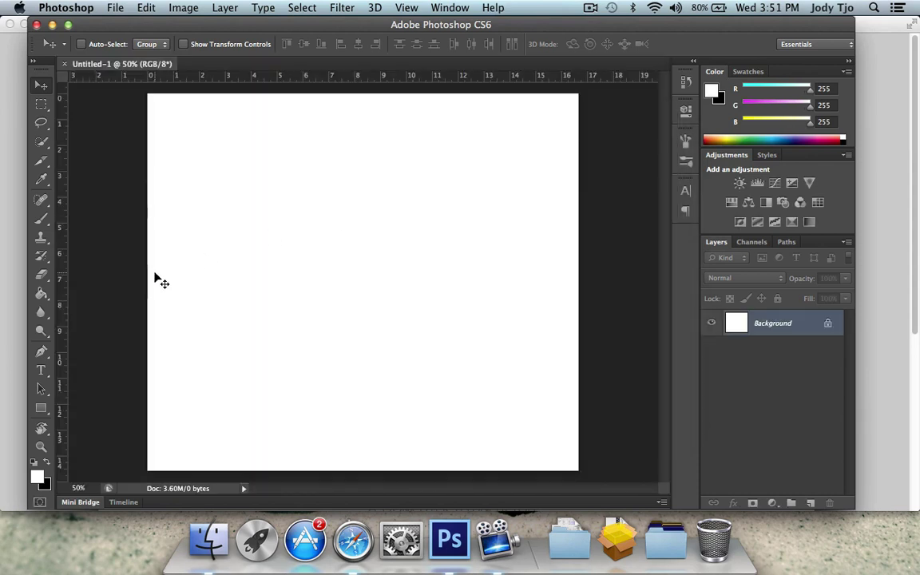
- Convert the background to Layer 0, fill it black with the Paint Bucket, and add an empty layer
{"action": "double_click", "coordinate": [772, 323]}
{"action": "left_click", "coordinate": [595, 216]}
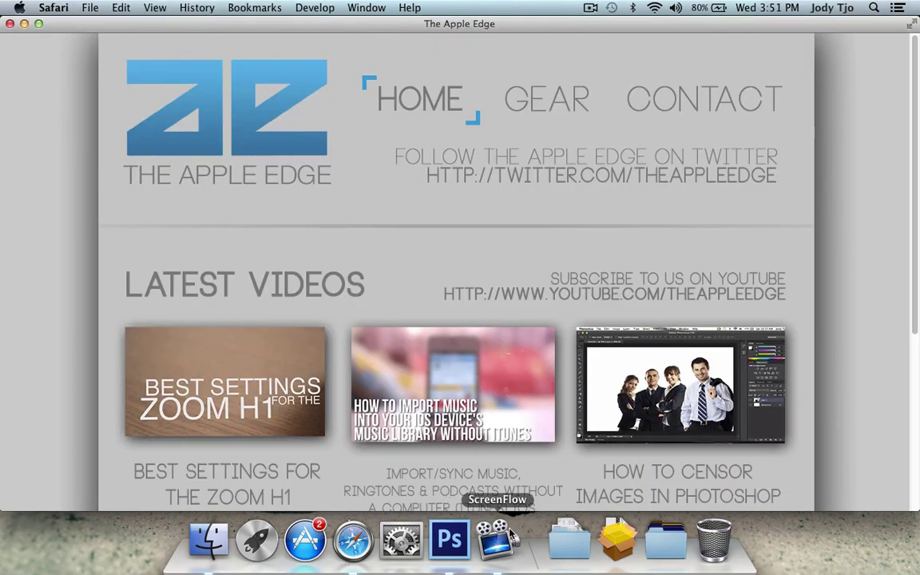
{"action": "left_click", "coordinate": [449, 539]}
{"action": "left_click", "coordinate": [41, 293]}
{"action": "key", "text": "d"}
{"action": "left_click", "coordinate": [265, 328]}
{"action": "left_click", "coordinate": [50, 462]}
{"action": "left_click", "coordinate": [809, 503]}
{"action": "left_click", "coordinate": [208, 540]}
- Place the AE logo PNG on the canvas, scale it down, and move it top-left
{"action": "left_click", "coordinate": [444, 155]}
{"action": "double_click", "coordinate": [444, 154]}
{"action": "left_click_drag", "start_coordinate": [459, 150], "coordinate": [192, 167]}
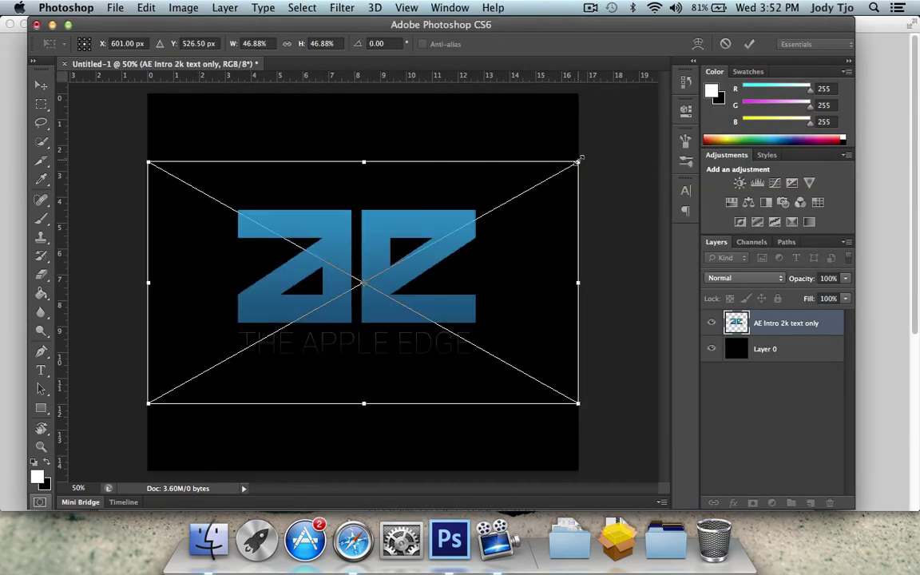
{"action": "mouse_move", "coordinate": [579, 162]}
{"action": "left_mouse_down"}
{"action": "mouse_move", "coordinate": [355, 250]}
{"action": "mouse_move", "coordinate": [281, 298]}
{"action": "left_mouse_up"}
{"action": "key", "text": "Return"}
{"action": "key", "text": "g"}
{"action": "key", "text": "v"}
{"action": "left_click_drag", "start_coordinate": [216, 343], "coordinate": [205, 129]}
- Rasterize the logo layer and set Hue/Saturation lightness to +100 to make it white
{"action": "left_click", "coordinate": [263, 7]}
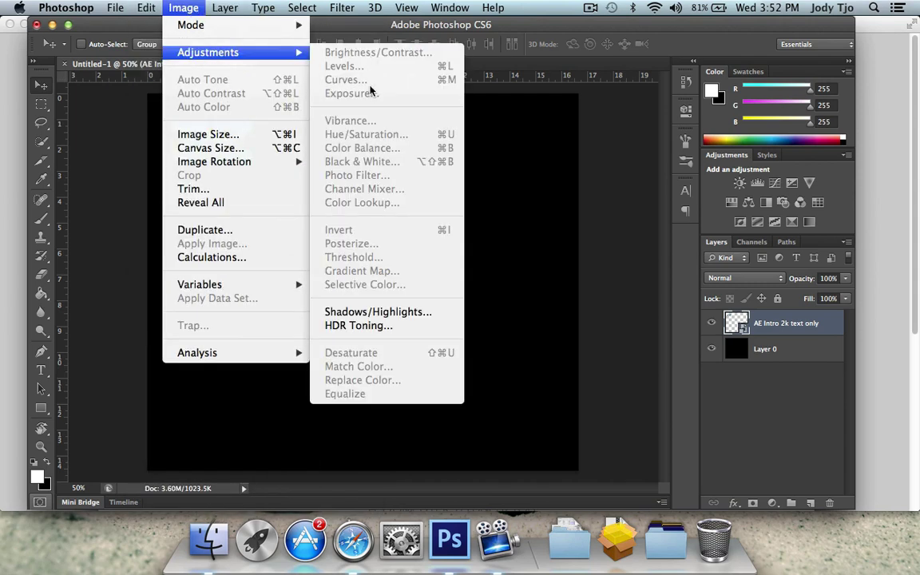
{"action": "left_click", "coordinate": [548, 154]}
{"action": "right_click", "coordinate": [791, 323]}
{"action": "left_click", "coordinate": [604, 134]}
{"action": "left_click", "coordinate": [152, 7]}
{"action": "mouse_move", "coordinate": [214, 56]}
{"action": "left_click", "coordinate": [403, 134]}
{"action": "left_click_drag", "start_coordinate": [421, 297], "coordinate": [497, 302]}
{"action": "left_click", "coordinate": [585, 143]}
- Add a 'Home.' text layer and move it up beside the logo
{"action": "key", "text": "t"}
{"action": "left_click", "coordinate": [293, 244]}
{"action": "type", "text": "Home."}
{"action": "key", "text": "ctrl+Return"}
{"action": "key", "text": "v"}
{"action": "left_click_drag", "start_coordinate": [292, 233], "coordinate": [319, 136]}
- Add 'About' and 'Contact' text layers
{"action": "key", "text": "t"}
{"action": "left_click", "coordinate": [377, 264]}
{"action": "type", "text": "About"}
{"action": "key", "text": "ctrl+Return"}
{"action": "left_click", "coordinate": [418, 356]}
{"action": "type", "text": "Com"}
{"action": "key", "text": "BackSpace"}
{"action": "type", "text": "ntact"}
{"action": "key", "text": "super+Return"}
- Line Contact up in the navigation row alongside Home and About
{"action": "key", "text": "v"}
{"action": "left_click_drag", "start_coordinate": [402, 270], "coordinate": [484, 104]}
{"action": "left_click_drag", "start_coordinate": [479, 22], "coordinate": [524, 152]}
{"action": "left_click_drag", "start_coordinate": [404, 266], "coordinate": [394, 139]}
{"action": "left_click", "coordinate": [759, 352]}
{"action": "left_click", "coordinate": [765, 324]}
{"action": "left_click_drag", "start_coordinate": [511, 146], "coordinate": [506, 151]}
- Turn off underline on the Contact, About and Home. text layers
{"action": "left_click", "coordinate": [685, 190]}
{"action": "left_click", "coordinate": [619, 286]}
{"action": "left_click", "coordinate": [646, 182]}
{"action": "left_click", "coordinate": [787, 352]}
{"action": "left_click", "coordinate": [685, 190]}
{"action": "left_click", "coordinate": [636, 286]}
{"action": "left_click", "coordinate": [644, 181]}
{"action": "left_click", "coordinate": [786, 379]}
{"action": "left_click", "coordinate": [685, 192]}
{"action": "left_click", "coordinate": [634, 286]}
{"action": "left_click", "coordinate": [644, 181]}
- Delete the period from 'Home.', nudge About left, and remove the horizontal guide
{"action": "key", "text": "t"}
{"action": "left_click", "coordinate": [347, 139]}
{"action": "key", "text": "BackSpace"}
{"action": "left_click", "coordinate": [41, 82]}
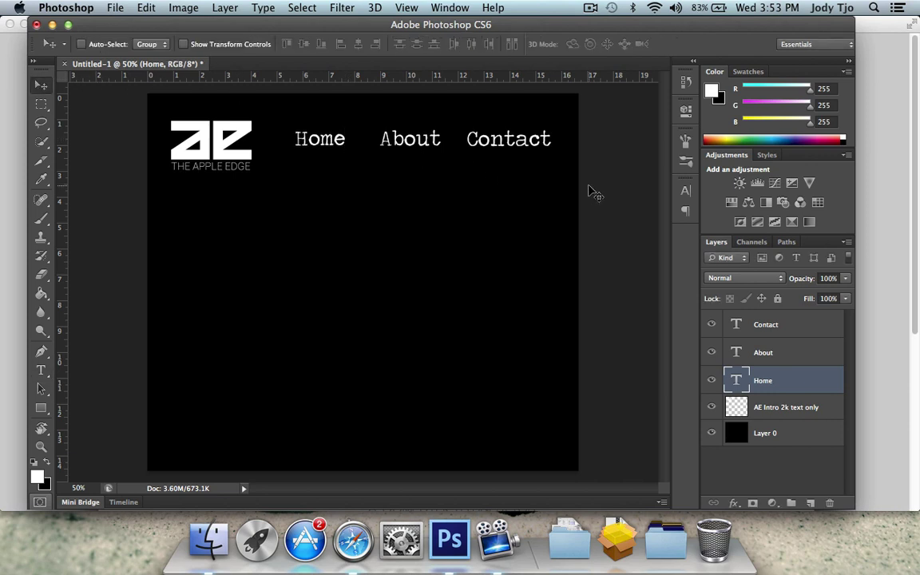
{"action": "left_click_drag", "start_coordinate": [431, 65], "coordinate": [436, 148]}
{"action": "left_click", "coordinate": [783, 354]}
{"action": "key", "text": "Left"}
{"action": "key", "text": "Left"}
{"action": "key", "text": "Left"}
{"action": "key", "text": "Left"}
{"action": "key", "text": "Left"}
{"action": "key", "text": "Left"}
{"action": "key", "text": "Left"}
{"action": "key", "text": "Left"}
{"action": "left_click_drag", "start_coordinate": [623, 145], "coordinate": [631, 70]}
- Create a Website folder on the Desktop and open it
{"action": "left_click", "coordinate": [207, 539]}
{"action": "left_click", "coordinate": [303, 164]}
{"action": "right_click", "coordinate": [543, 218]}
{"action": "left_click", "coordinate": [547, 216]}
{"action": "type", "text": "Website"}
{"action": "key", "text": "Return"}
{"action": "left_click", "coordinate": [595, 229]}
{"action": "double_click", "coordinate": [542, 216]}
- Inside Website, create the PSDs, TheAppleEdge and Rollover folders
{"action": "right_click", "coordinate": [488, 179]}
{"action": "left_click", "coordinate": [495, 178]}
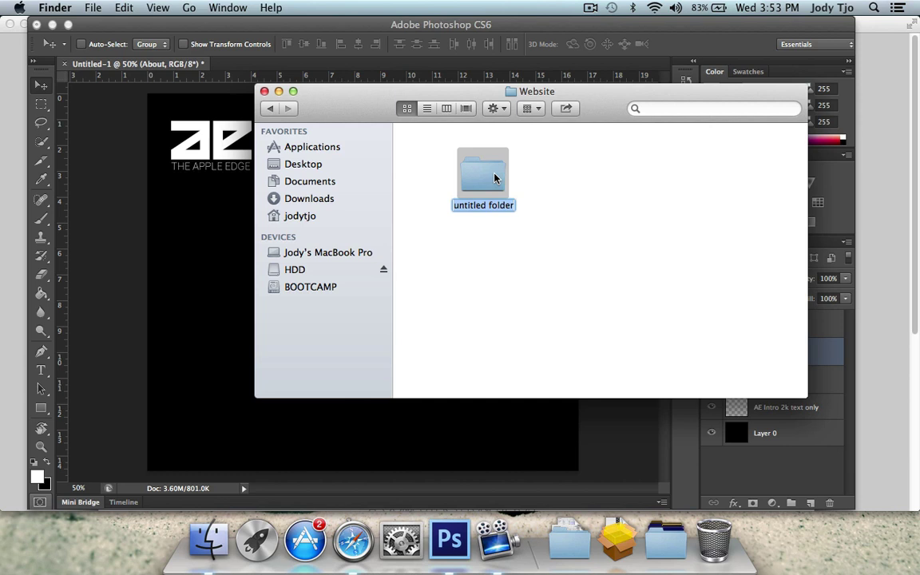
{"action": "type", "text": "PSDs"}
{"action": "key", "text": "Return"}
{"action": "left_click", "coordinate": [573, 160]}
{"action": "right_click", "coordinate": [574, 160]}
{"action": "left_click", "coordinate": [595, 164]}
{"action": "type", "text": "TheAppleEdge"}
{"action": "key", "text": "Return"}
{"action": "left_click", "coordinate": [705, 147]}
{"action": "right_click", "coordinate": [708, 142]}
{"action": "left_click", "coordinate": [710, 150]}
{"action": "type", "text": "Rollover"}
{"action": "key", "text": "Return"}
- Save the document as Template.psd in Website/PSDs, accepting the default format options
{"action": "left_click", "coordinate": [627, 210]}
{"action": "left_click", "coordinate": [136, 170]}
{"action": "key", "text": "super+shift+s"}
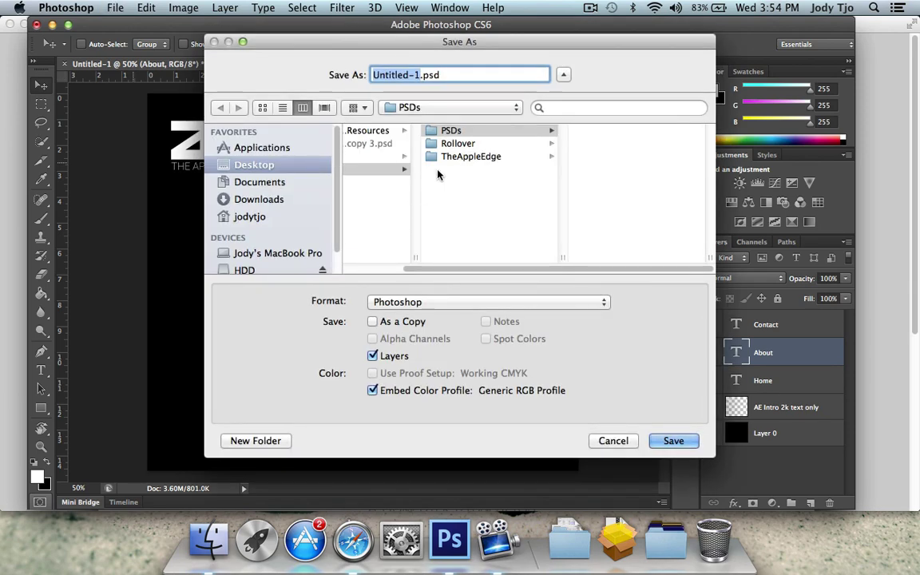
{"action": "type", "text": "G"}
{"action": "key", "text": "BackSpace"}
{"action": "type", "text": "Template"}
{"action": "mouse_move", "coordinate": [472, 269]}
{"action": "left_mouse_down"}
{"action": "mouse_move", "coordinate": [389, 273]}
{"action": "mouse_move", "coordinate": [487, 269]}
{"action": "left_mouse_up"}
{"action": "left_click", "coordinate": [675, 442]}
{"action": "left_click", "coordinate": [623, 203]}
{"action": "left_click", "coordinate": [208, 539]}
- Open the PSDs folder and duplicate Template.psd
{"action": "double_click", "coordinate": [483, 175]}
{"action": "left_click", "coordinate": [447, 153]}
{"action": "left_click", "coordinate": [605, 191]}
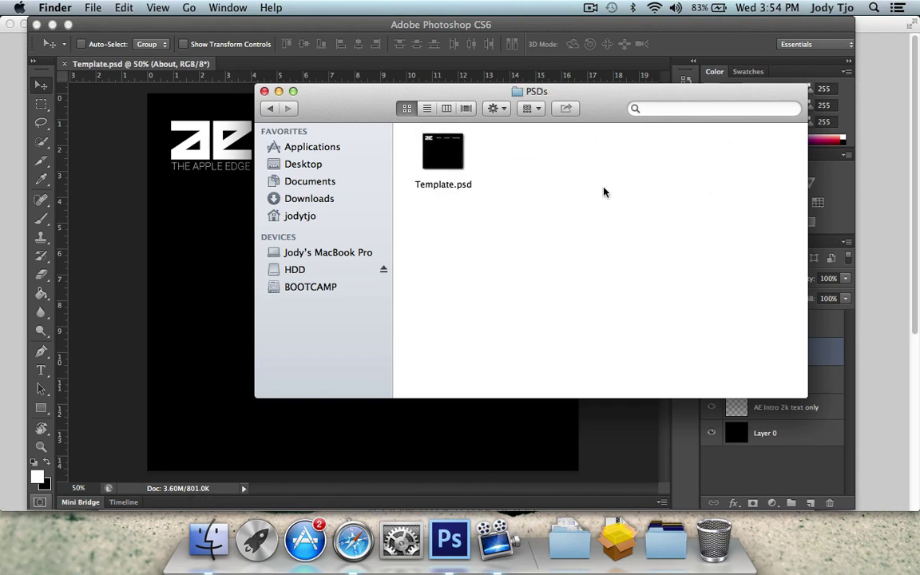
{"action": "key", "text": "super+v"}
{"action": "key", "text": "super+v"}
{"action": "key", "text": "super+v"}
- Rename the template copies to Home, About and Contact
{"action": "left_click", "coordinate": [556, 158]}
{"action": "key", "text": "Return"}
{"action": "type", "text": "Home"}
{"action": "key", "text": "Return"}
{"action": "left_click", "coordinate": [636, 155]}
{"action": "key", "text": "Return"}
{"action": "type", "text": "About"}
{"action": "key", "text": "Return"}
{"action": "left_click", "coordinate": [729, 141]}
{"action": "key", "text": "Return"}
{"action": "type", "text": "Conact"}
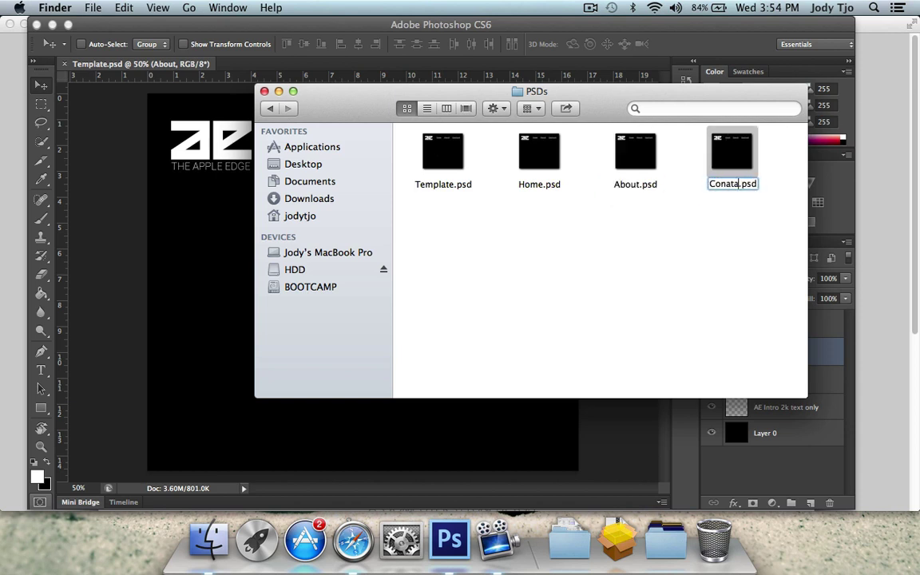
{"action": "key", "text": "BackSpace"}
{"action": "key", "text": "BackSpace"}
{"action": "key", "text": "BackSpace"}
- Finish naming the third copy Contact.psd and open Home.psd in Photoshop
{"action": "type", "text": "tact"}
{"action": "left_click", "coordinate": [631, 211]}
{"action": "left_click", "coordinate": [548, 149]}
{"action": "double_click", "coordinate": [548, 149]}
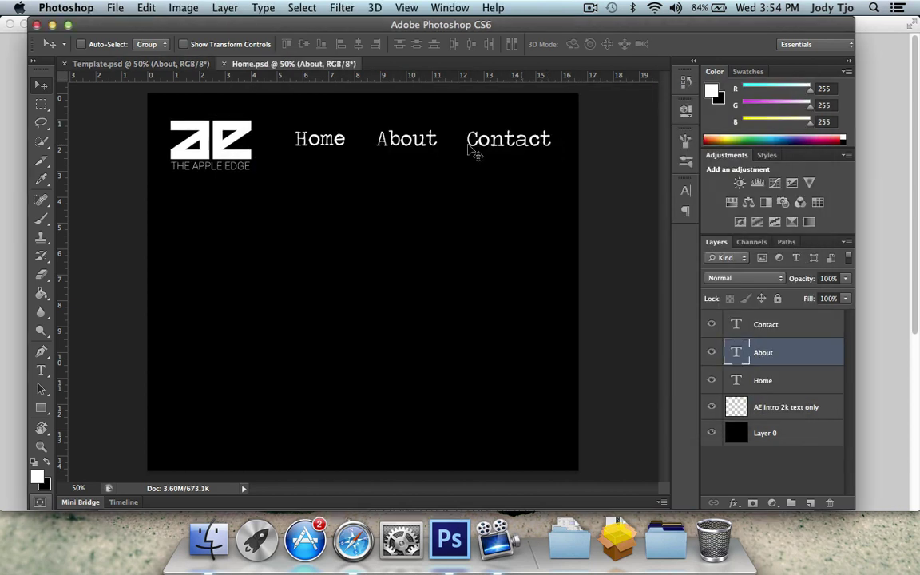
- Add a period to the Home navigation text so it reads 'Home.'
{"action": "left_click", "coordinate": [777, 376]}
{"action": "key", "text": "t"}
{"action": "left_click", "coordinate": [345, 139]}
{"action": "type", "text": "."}
{"action": "left_click", "coordinate": [41, 84]}
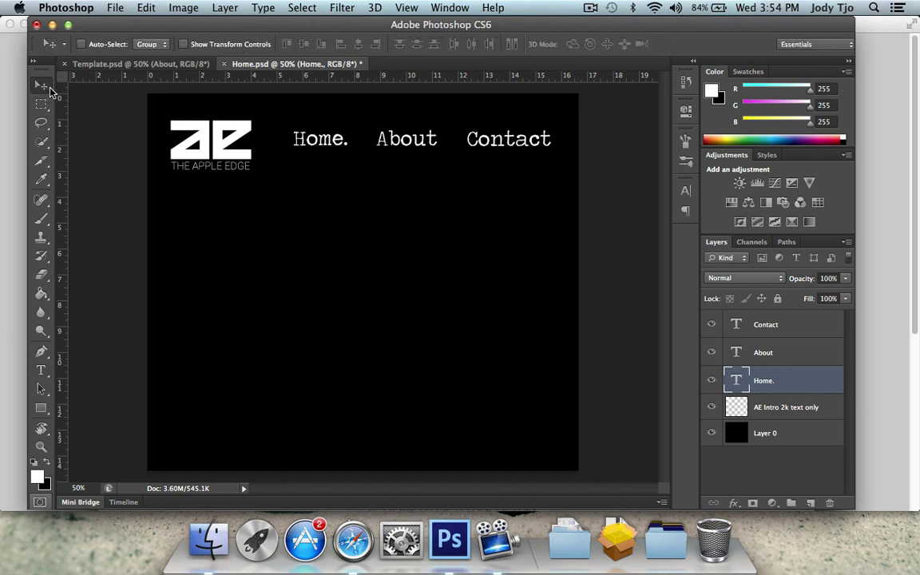
- Apply Faux Bold to the Home. text in the Character panel
{"action": "left_click", "coordinate": [682, 194]}
{"action": "left_click", "coordinate": [533, 286]}
{"action": "left_click", "coordinate": [644, 181]}
{"action": "left_click", "coordinate": [448, 7]}
{"action": "left_click", "coordinate": [484, 175]}
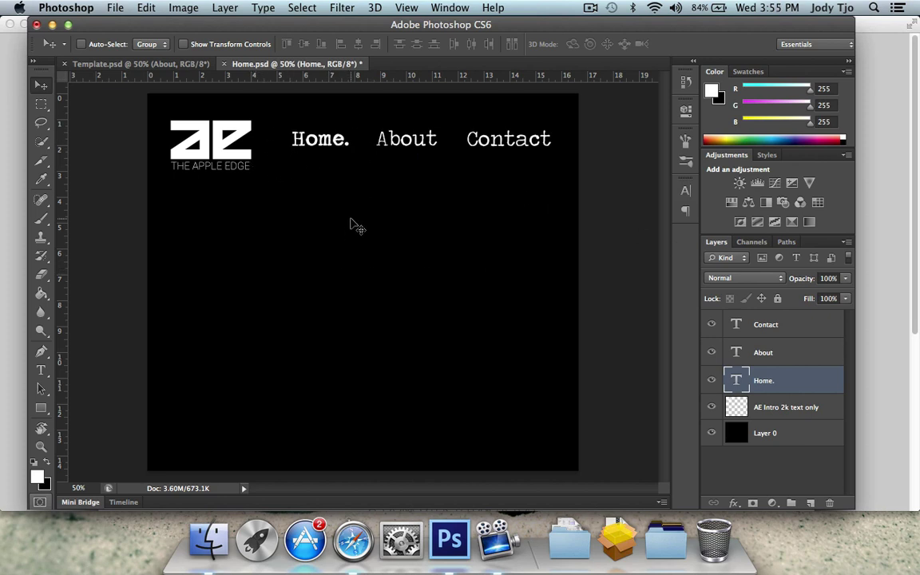
- Duplicate the About and Contact text layers with Cmd+J
{"action": "left_click", "coordinate": [788, 358]}
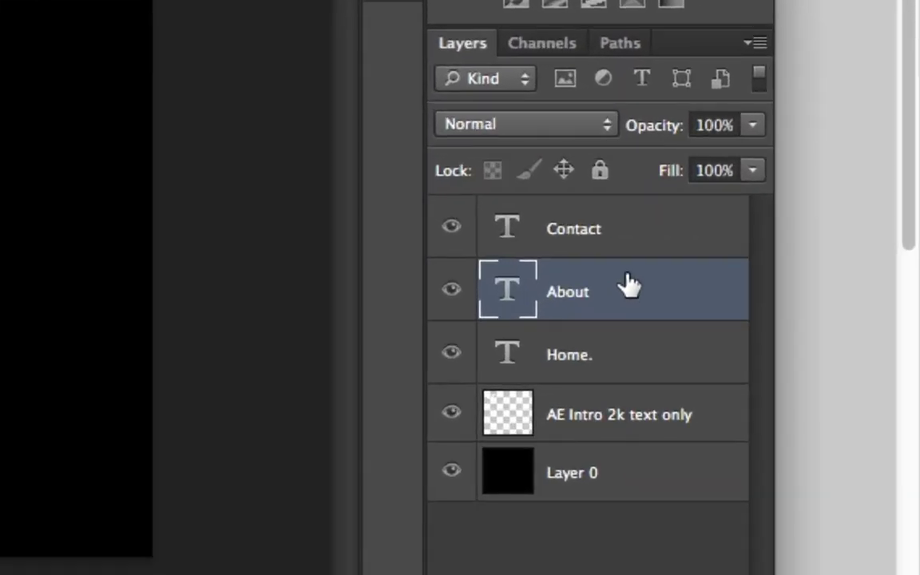
{"action": "key", "text": "super+j"}
{"action": "left_click", "coordinate": [645, 253]}
{"action": "key", "text": "super+j"}
- Rename the layer copies to 'About rollover' and 'Contact rollover'
{"action": "left_click", "coordinate": [629, 349]}
{"action": "double_click", "coordinate": [607, 353]}
{"action": "left_click_drag", "start_coordinate": [602, 353], "coordinate": [738, 353]}
{"action": "type", "text": "rollover"}
{"action": "key", "text": "Return"}
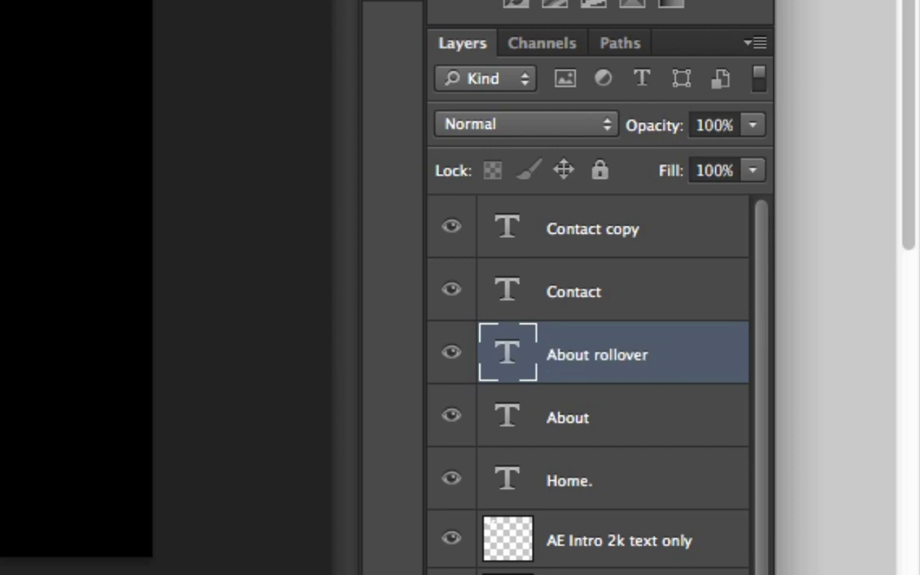
{"action": "double_click", "coordinate": [611, 227]}
{"action": "left_click_drag", "start_coordinate": [611, 227], "coordinate": [676, 227]}
{"action": "type", "text": "rollover"}
{"action": "key", "text": "Return"}
{"action": "left_click", "coordinate": [661, 354]}
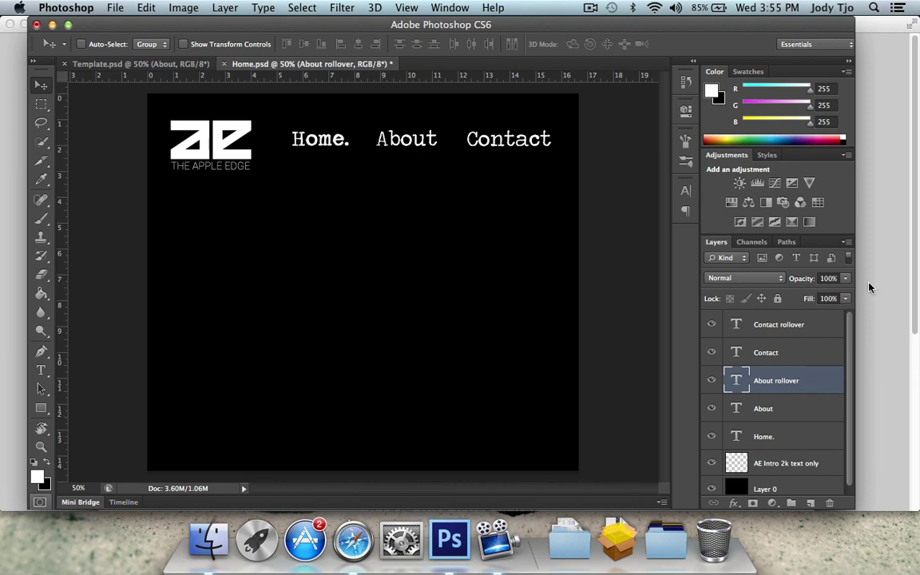
- Underline the About rollover and Contact rollover text in the Character panel
{"action": "key", "text": "super+Tab"}
{"action": "left_click", "coordinate": [450, 541]}
{"action": "left_click", "coordinate": [685, 190]}
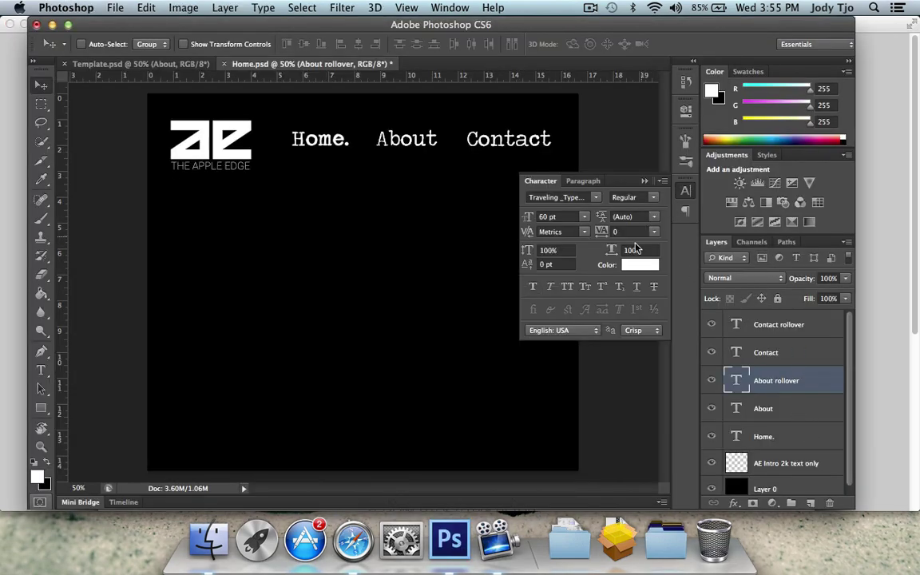
{"action": "left_click", "coordinate": [637, 288]}
{"action": "left_click", "coordinate": [644, 181]}
{"action": "left_click", "coordinate": [789, 325]}
{"action": "left_click", "coordinate": [685, 191]}
{"action": "left_click", "coordinate": [638, 288]}
{"action": "left_click", "coordinate": [644, 181]}
- Hide the Contact rollover and About rollover layers
{"action": "left_click", "coordinate": [712, 323]}
{"action": "left_click", "coordinate": [712, 384]}
{"action": "left_click", "coordinate": [741, 408]}
{"action": "left_click", "coordinate": [743, 356]}
- Browse the Website folder in Finder, opening the TheAppleEdge Image Resources and Video Thumbnails folders
{"action": "left_click", "coordinate": [783, 327]}
{"action": "left_click", "coordinate": [209, 540]}
{"action": "left_click", "coordinate": [270, 108]}
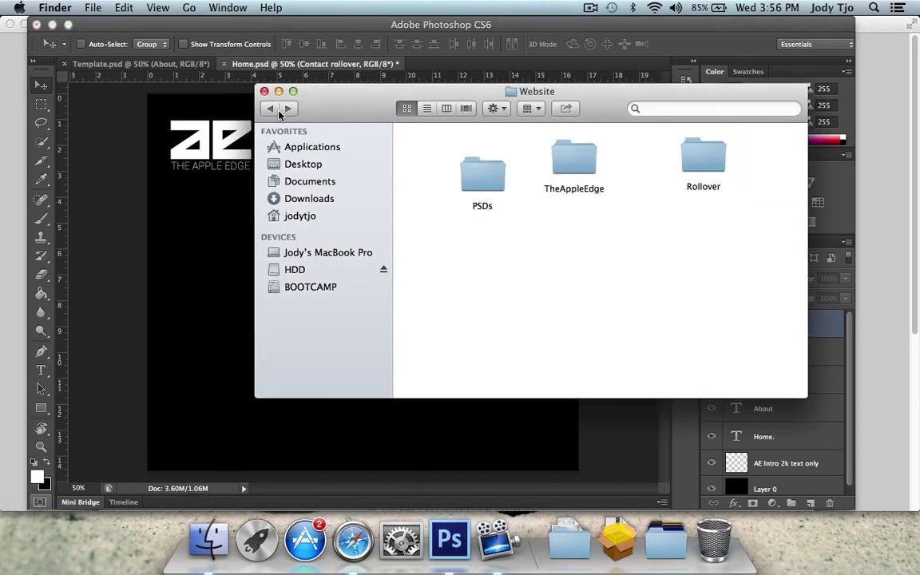
{"action": "left_click", "coordinate": [276, 111]}
{"action": "double_click", "coordinate": [435, 148]}
{"action": "double_click", "coordinate": [548, 154]}
- Switch to The Apple Edge website in Safari and scroll through it
{"action": "left_click", "coordinate": [174, 250]}
{"action": "key", "text": "super+Tab"}
{"action": "scroll", "coordinate": [719, 294], "scroll_direction": "down", "scroll_amount": 5}
{"action": "scroll", "coordinate": [719, 294], "scroll_direction": "up", "scroll_amount": 5}
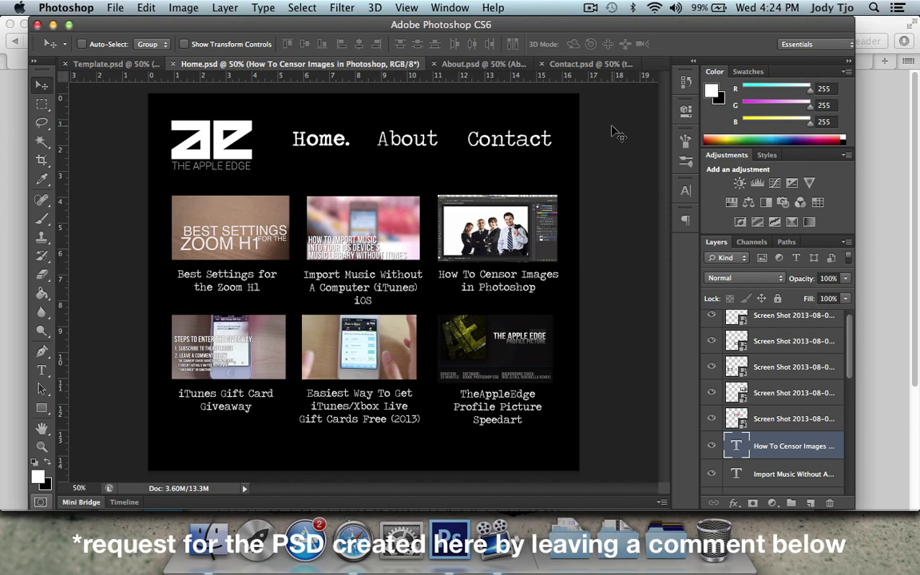
- Switch to the About.psd document tab
{"action": "left_click", "coordinate": [471, 66]}
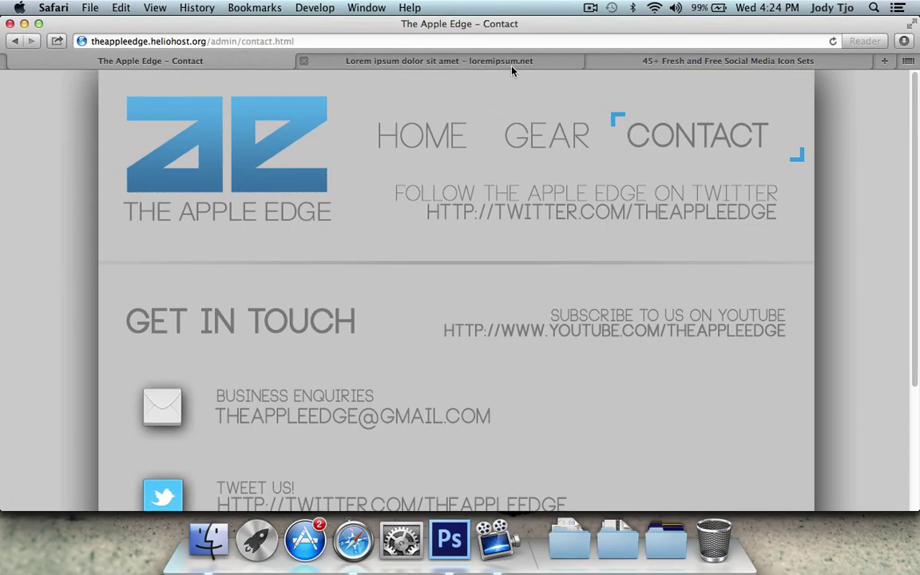
- Look at the loremipsum.net page, then view the Contact.psd mockup in Photoshop
{"action": "left_click", "coordinate": [460, 59]}
{"action": "left_click", "coordinate": [450, 539]}
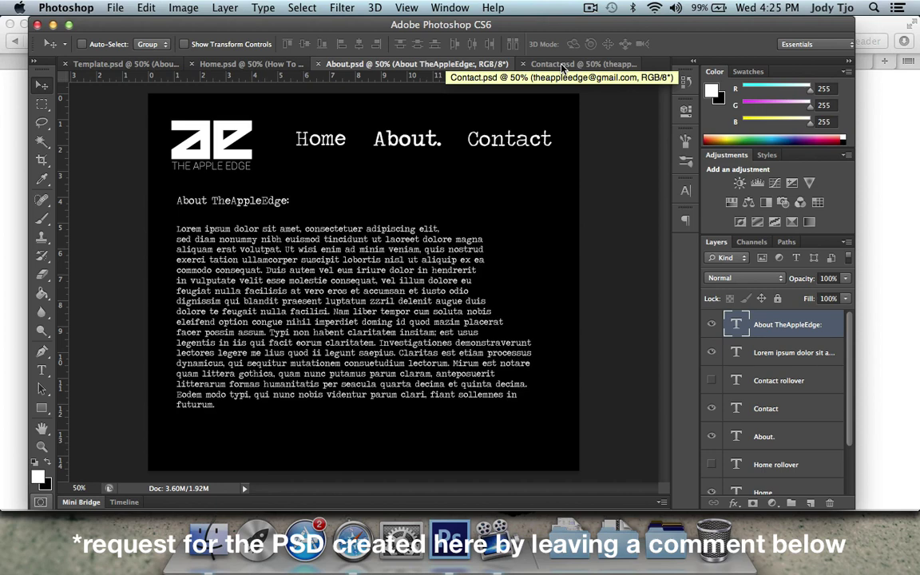
{"action": "left_click", "coordinate": [563, 69]}
- Browse the social media icon sets article in Safari, then return to the About.psd mockup
{"action": "key", "text": "super+Tab"}
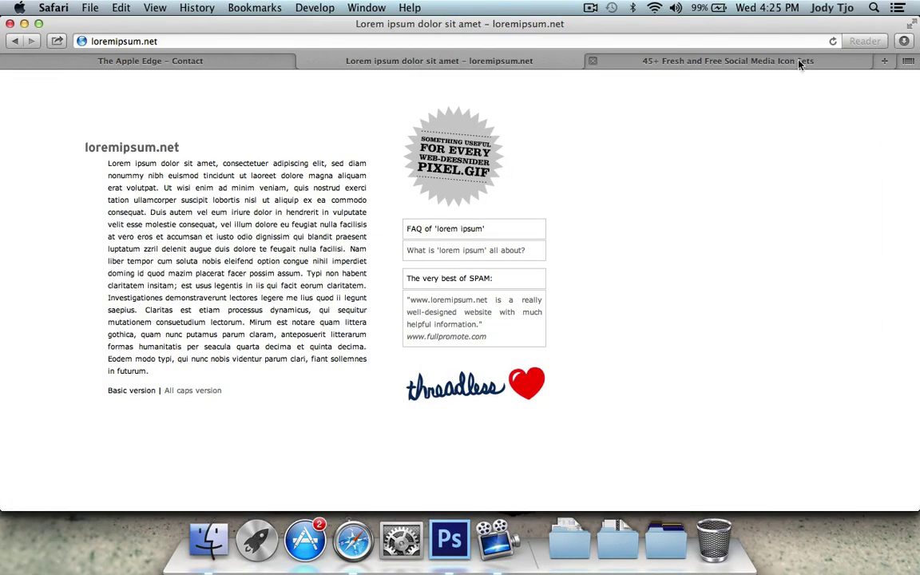
{"action": "left_click", "coordinate": [718, 58]}
{"action": "scroll", "coordinate": [499, 201], "scroll_direction": "down", "scroll_amount": 5}
{"action": "scroll", "coordinate": [499, 202], "scroll_direction": "down", "scroll_amount": 15}
{"action": "scroll", "coordinate": [503, 200], "scroll_direction": "up", "scroll_amount": 13}
{"action": "scroll", "coordinate": [505, 200], "scroll_direction": "up", "scroll_amount": 6}
{"action": "scroll", "coordinate": [505, 199], "scroll_direction": "down", "scroll_amount": 20}
{"action": "scroll", "coordinate": [509, 182], "scroll_direction": "up", "scroll_amount": 5}
{"action": "scroll", "coordinate": [510, 182], "scroll_direction": "up", "scroll_amount": 10}
{"action": "left_click", "coordinate": [470, 533]}
{"action": "left_click", "coordinate": [349, 63]}
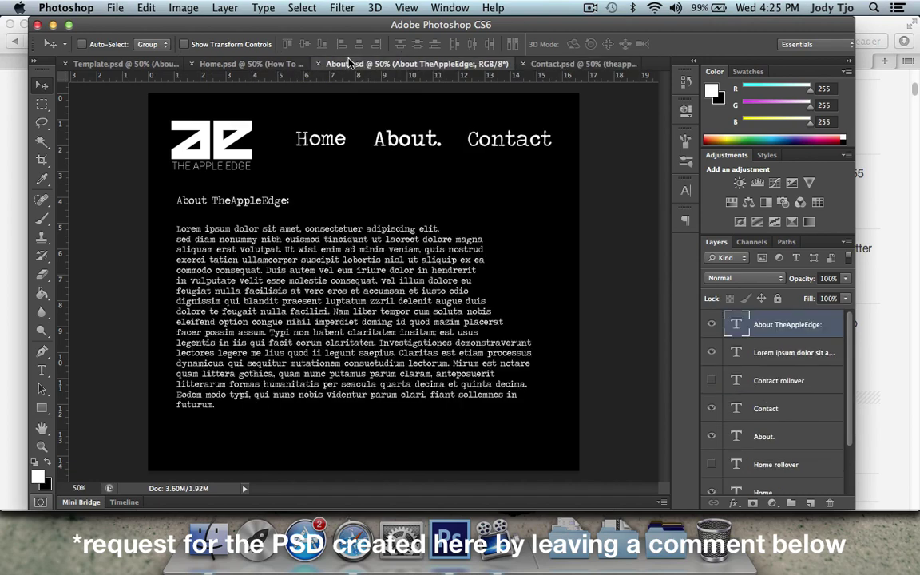
- In About.psd, preview the Home and Contact rollover layers, leaving them hidden
{"action": "left_click", "coordinate": [239, 63]}
{"action": "left_click", "coordinate": [468, 64]}
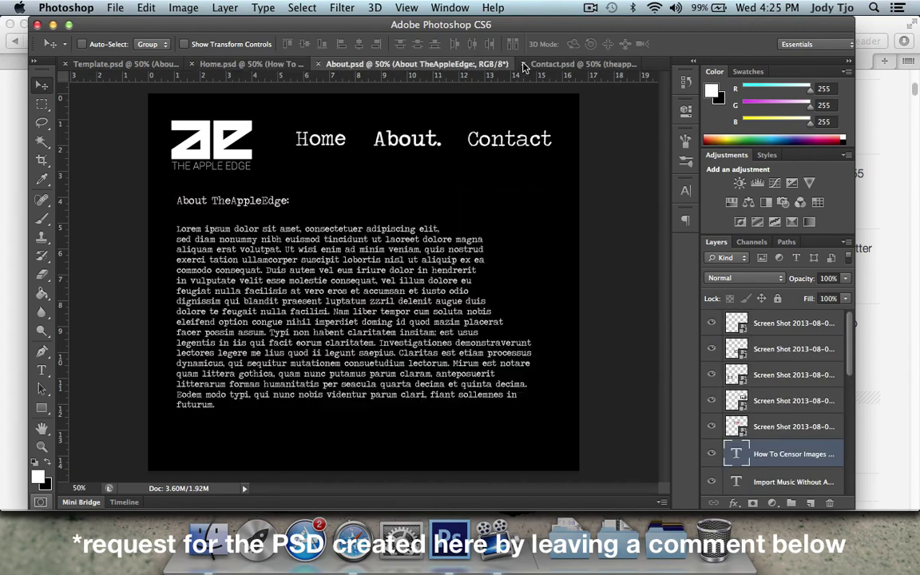
{"action": "scroll", "coordinate": [773, 354], "scroll_direction": "down", "scroll_amount": 2}
{"action": "scroll", "coordinate": [773, 353], "scroll_direction": "up", "scroll_amount": 1}
{"action": "left_click", "coordinate": [779, 408]}
{"action": "left_click", "coordinate": [769, 432]}
{"action": "left_click", "coordinate": [711, 435]}
{"action": "left_click", "coordinate": [711, 435]}
{"action": "left_click", "coordinate": [711, 353]}
{"action": "left_click", "coordinate": [711, 353]}
- In Contact.psd, preview the Home and About rollover underlines, leaving them hidden
{"action": "left_click", "coordinate": [550, 65]}
{"action": "scroll", "coordinate": [733, 423], "scroll_direction": "up", "scroll_amount": 1}
{"action": "scroll", "coordinate": [767, 423], "scroll_direction": "down", "scroll_amount": 5}
{"action": "left_click", "coordinate": [711, 440]}
{"action": "left_click", "coordinate": [712, 440]}
{"action": "left_click", "coordinate": [713, 385]}
{"action": "left_click", "coordinate": [713, 385]}
{"action": "scroll", "coordinate": [713, 388], "scroll_direction": "up", "scroll_amount": 5}
- In Home.psd, hide the plain About and Contact links and show their underlined rollovers
{"action": "left_click", "coordinate": [226, 64]}
{"action": "left_click", "coordinate": [493, 66]}
{"action": "left_click", "coordinate": [551, 64]}
{"action": "left_click", "coordinate": [245, 64]}
{"action": "scroll", "coordinate": [788, 389], "scroll_direction": "down", "scroll_amount": 10}
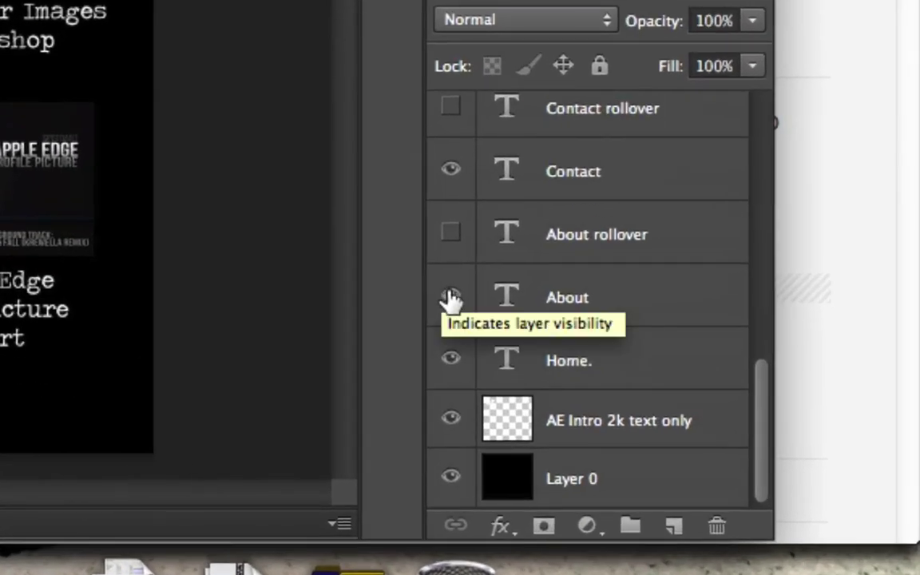
{"action": "left_click", "coordinate": [452, 298]}
{"action": "left_click", "coordinate": [452, 170]}
{"action": "left_click", "coordinate": [451, 234]}
{"action": "scroll", "coordinate": [464, 208], "scroll_direction": "up", "scroll_amount": 2}
{"action": "left_click", "coordinate": [452, 152]}
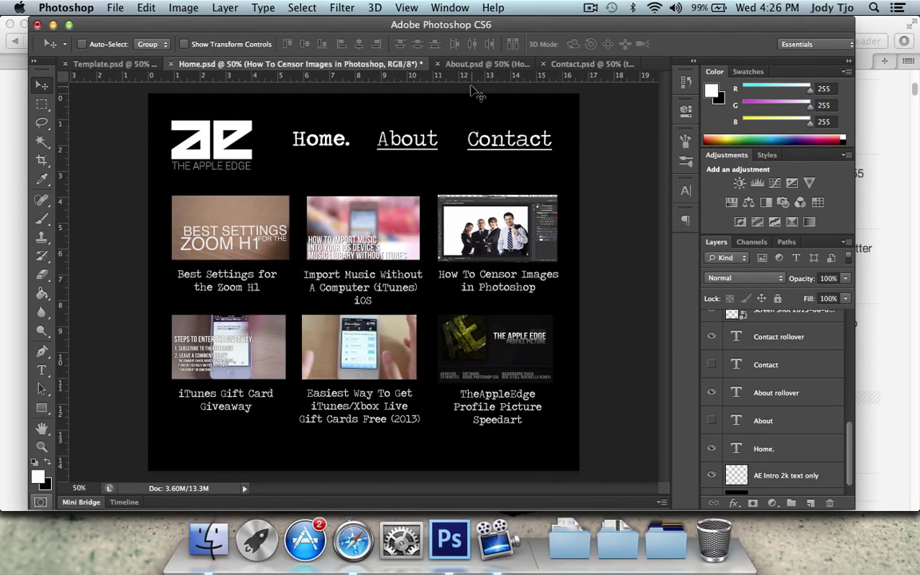
- In About.psd, hide the plain Home link and show the Home and Contact rollovers
{"action": "left_click", "coordinate": [471, 64]}
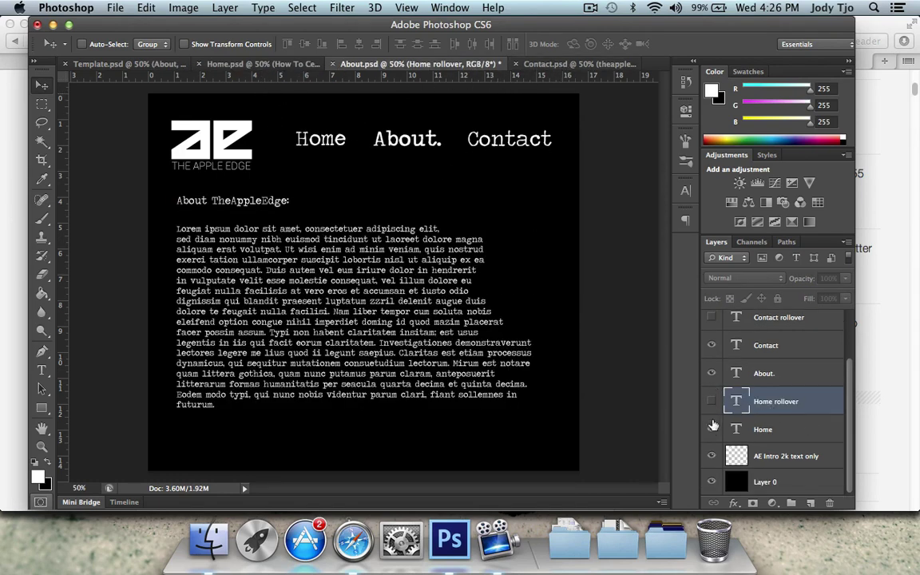
{"action": "left_click", "coordinate": [711, 428]}
{"action": "left_click", "coordinate": [712, 401]}
{"action": "left_click", "coordinate": [712, 317]}
- In Contact.psd, swap the plain Home and About links for their rollovers, ending on Home.psd
{"action": "left_click", "coordinate": [531, 64]}
{"action": "scroll", "coordinate": [763, 401], "scroll_direction": "down", "scroll_amount": 4}
{"action": "left_click", "coordinate": [712, 429]}
{"action": "left_click", "coordinate": [712, 401]}
{"action": "left_click", "coordinate": [711, 345]}
{"action": "left_click", "coordinate": [712, 373]}
{"action": "left_click", "coordinate": [223, 64]}
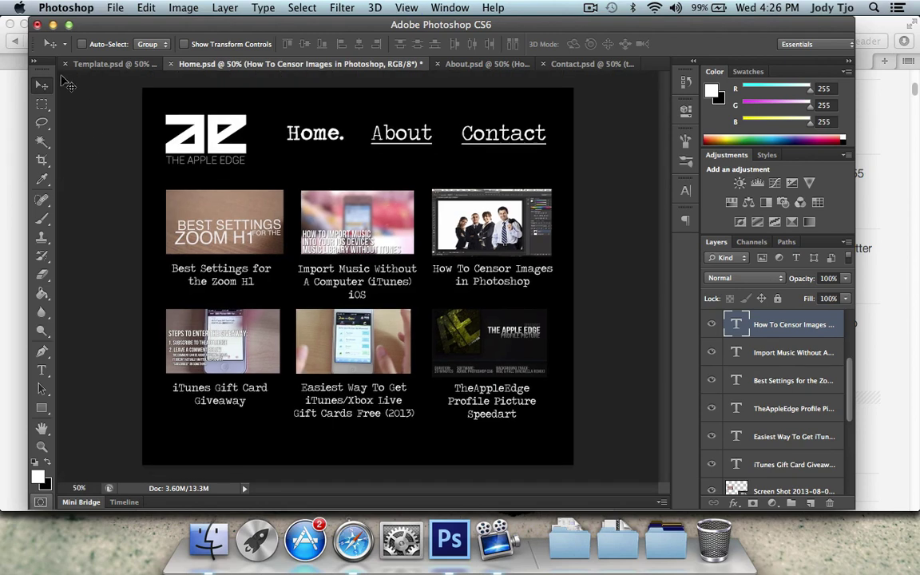
- Turn on rulers and place guides along the logo's left, right, top and bottom edges
{"action": "key", "text": "super+r"}
{"action": "key", "text": "super+r"}
{"action": "left_click_drag", "start_coordinate": [66, 132], "coordinate": [169, 130]}
{"action": "left_click_drag", "start_coordinate": [189, 76], "coordinate": [213, 127]}
{"action": "left_click_drag", "start_coordinate": [66, 134], "coordinate": [254, 131]}
{"action": "left_click_drag", "start_coordinate": [255, 80], "coordinate": [254, 172]}
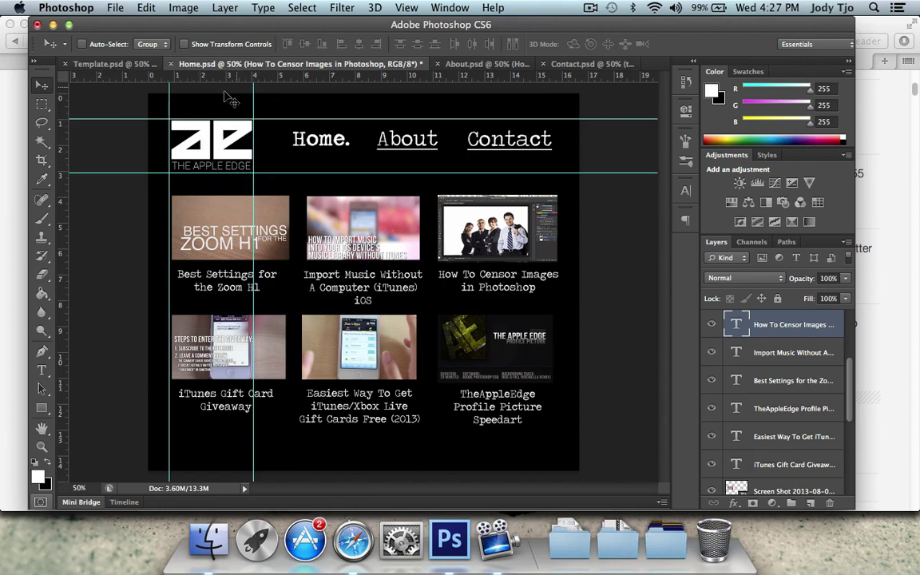
- Place vertical and horizontal guides around the Home., About and Contact nav links, including one at 8.333 in
{"action": "left_click_drag", "start_coordinate": [61, 152], "coordinate": [293, 157]}
{"action": "left_click_drag", "start_coordinate": [315, 77], "coordinate": [314, 131]}
{"action": "left_click_drag", "start_coordinate": [64, 112], "coordinate": [351, 117]}
{"action": "left_click_drag", "start_coordinate": [305, 77], "coordinate": [330, 148]}
{"action": "left_click_drag", "start_coordinate": [57, 112], "coordinate": [375, 118]}
{"action": "left_click_drag", "start_coordinate": [412, 77], "coordinate": [408, 126]}
{"action": "left_click_drag", "start_coordinate": [408, 127], "coordinate": [414, 152]}
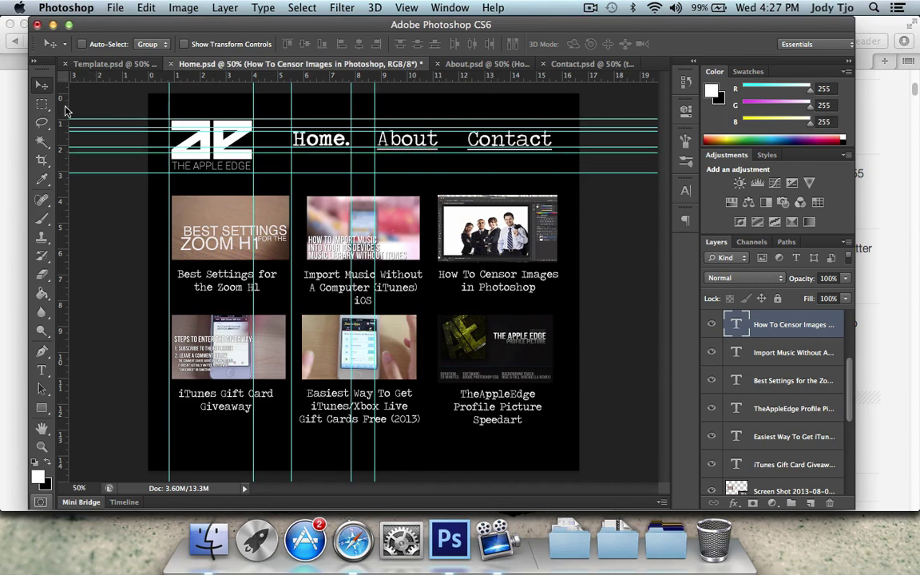
{"action": "left_click_drag", "start_coordinate": [64, 101], "coordinate": [438, 107]}
{"action": "left_click_drag", "start_coordinate": [57, 113], "coordinate": [468, 91]}
{"action": "left_click_drag", "start_coordinate": [59, 123], "coordinate": [554, 139]}
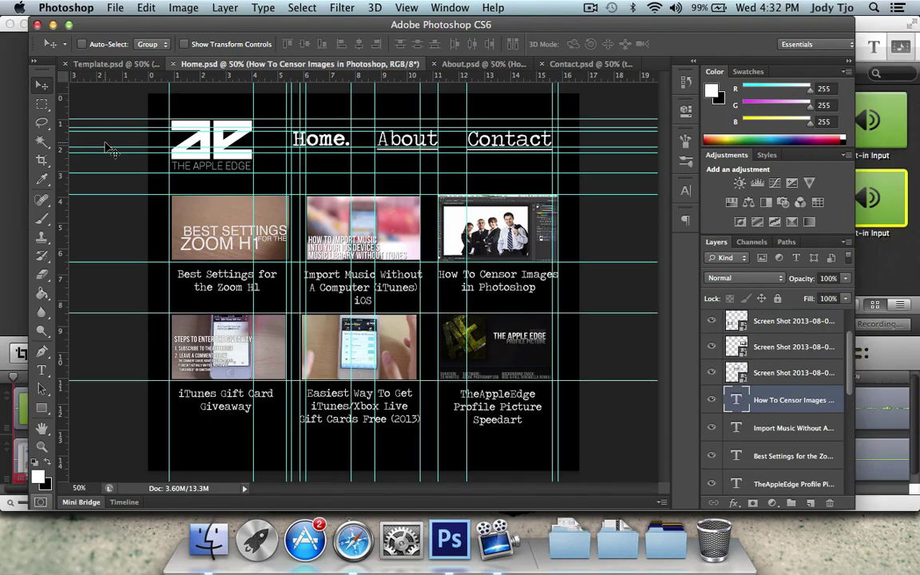
- On the About page mockup, select the Slice Tool from the Crop tool flyout
{"action": "left_click", "coordinate": [449, 63]}
{"action": "left_click", "coordinate": [593, 69]}
{"action": "left_click", "coordinate": [359, 68]}
{"action": "left_click", "coordinate": [42, 161]}
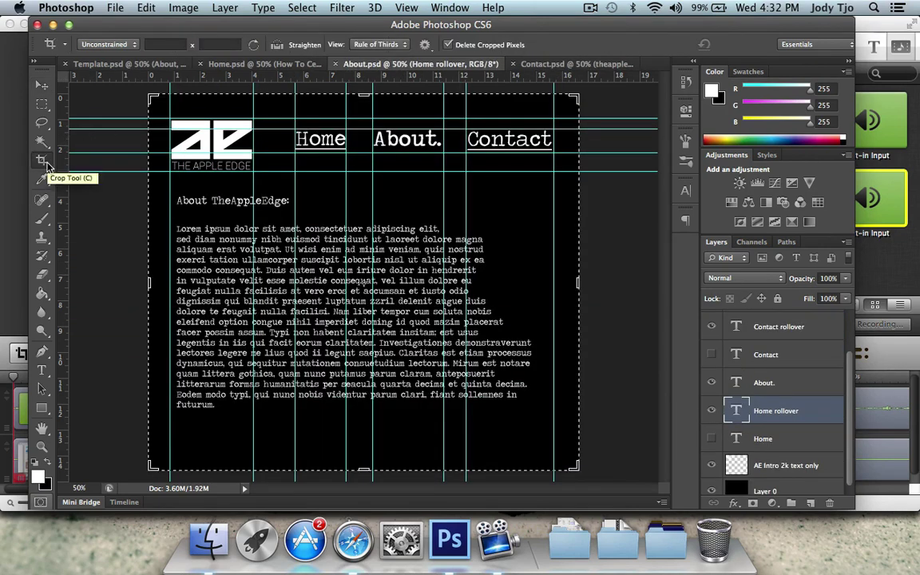
{"action": "left_click", "coordinate": [46, 163]}
{"action": "left_click", "coordinate": [110, 197]}
- Zoom the Home page mockup in to its header area
{"action": "scroll", "coordinate": [178, 115], "scroll_direction": "down", "scroll_amount": 2}
{"action": "key", "text": "super+equal"}
{"action": "scroll", "coordinate": [178, 114], "scroll_direction": "up", "scroll_amount": 5}
{"action": "left_click", "coordinate": [297, 67]}
{"action": "key", "text": "super+equal"}
{"action": "key", "text": "super+equal"}
{"action": "scroll", "coordinate": [228, 199], "scroll_direction": "up", "scroll_amount": 5}
{"action": "scroll", "coordinate": [396, 437], "scroll_direction": "left", "scroll_amount": 10}
- Cut slices around the logo and the Home and About nav links
{"action": "left_click_drag", "start_coordinate": [136, 173], "coordinate": [474, 389]}
{"action": "left_click_drag", "start_coordinate": [407, 488], "coordinate": [481, 494]}
{"action": "left_click_drag", "start_coordinate": [131, 222], "coordinate": [384, 293]}
{"action": "left_click_drag", "start_coordinate": [444, 488], "coordinate": [479, 486]}
{"action": "left_click_drag", "start_coordinate": [183, 209], "coordinate": [438, 305]}
{"action": "left_click_drag", "start_coordinate": [510, 489], "coordinate": [557, 496]}
{"action": "left_click_drag", "start_coordinate": [484, 491], "coordinate": [511, 489]}
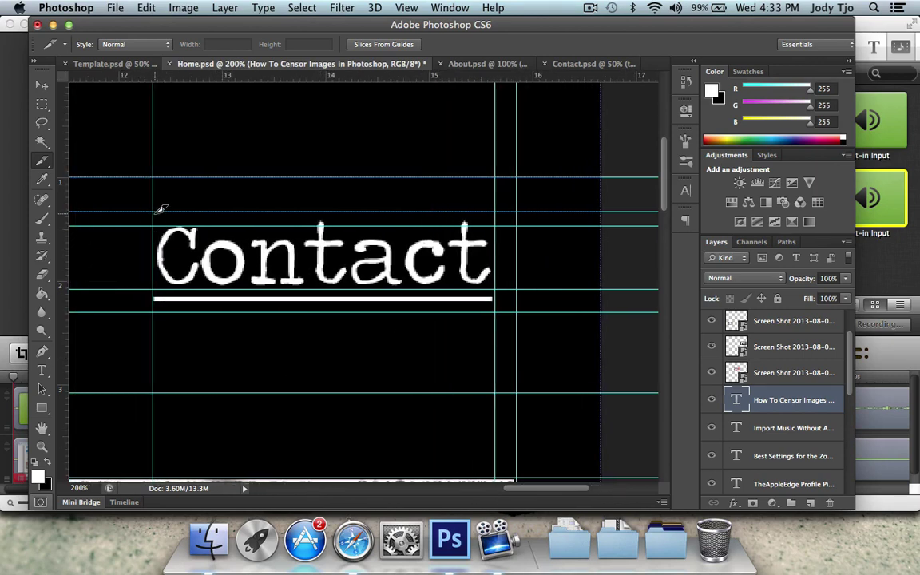
- Cut slices around the Contact link and the How To Censor Images screenshot
{"action": "left_click_drag", "start_coordinate": [155, 213], "coordinate": [519, 310]}
{"action": "scroll", "coordinate": [519, 310], "scroll_direction": "down", "scroll_amount": 5}
{"action": "scroll", "coordinate": [486, 312], "scroll_direction": "down", "scroll_amount": 5}
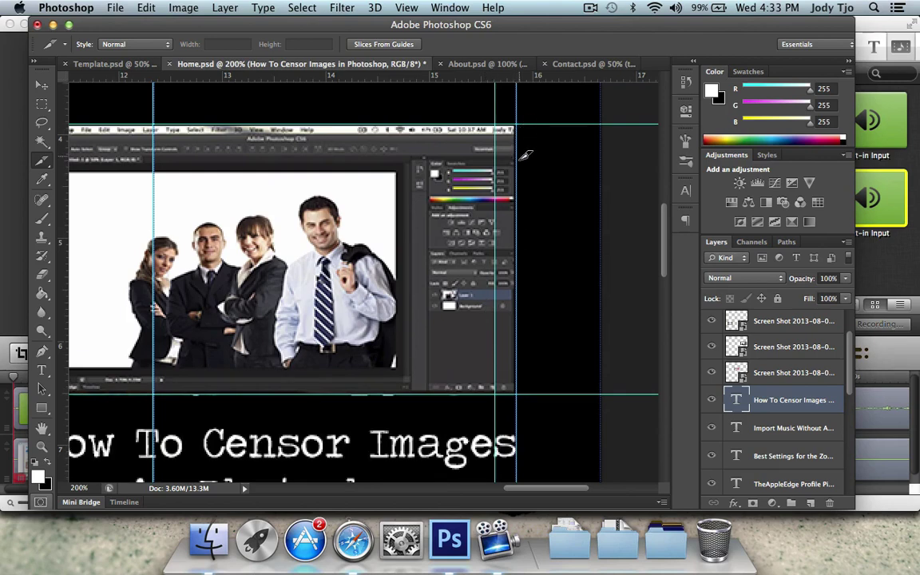
{"action": "scroll", "coordinate": [524, 160], "scroll_direction": "down", "scroll_amount": 5}
{"action": "scroll", "coordinate": [524, 159], "scroll_direction": "up", "scroll_amount": 5}
{"action": "left_click_drag", "start_coordinate": [526, 492], "coordinate": [512, 493]}
{"action": "left_click_drag", "start_coordinate": [592, 154], "coordinate": [108, 424]}
{"action": "left_click_drag", "start_coordinate": [494, 495], "coordinate": [357, 496]}
- On the Home page, hide the About and Contact rollover underlines, keeping the plain links
{"action": "key", "text": "super+minus"}
{"action": "key", "text": "super+minus"}
{"action": "key", "text": "super+minus"}
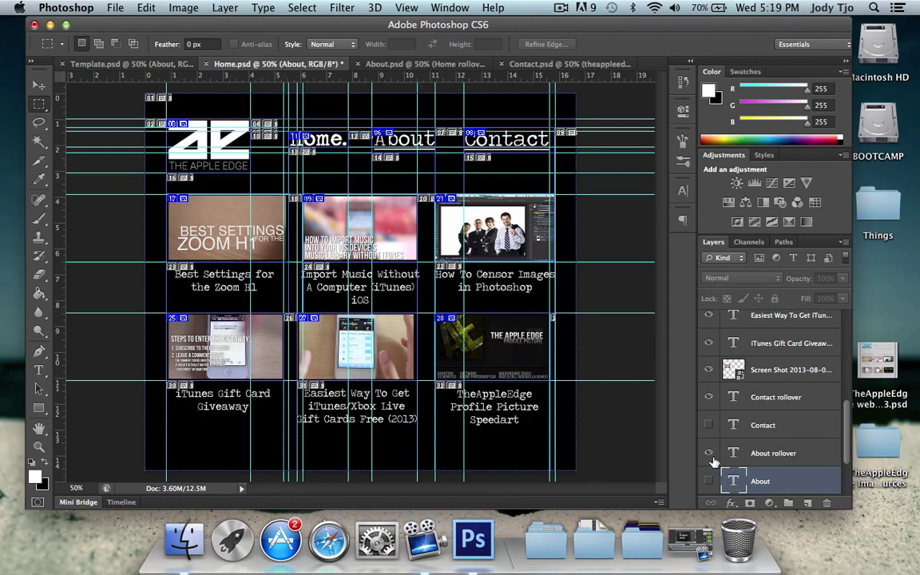
{"action": "scroll", "coordinate": [719, 359], "scroll_direction": "down", "scroll_amount": 2}
{"action": "left_click", "coordinate": [708, 401]}
{"action": "left_click", "coordinate": [709, 428]}
{"action": "left_click", "coordinate": [709, 344]}
- On the About page, hide the Home rollover underline and keep the plain Home link
{"action": "left_click", "coordinate": [424, 68]}
{"action": "left_click", "coordinate": [708, 430]}
{"action": "left_click", "coordinate": [708, 429]}
{"action": "left_click", "coordinate": [708, 401]}
- On the Contact page, hide the Home and About rollover underlines, restoring the plain About link
{"action": "left_click", "coordinate": [548, 67]}
{"action": "scroll", "coordinate": [743, 328], "scroll_direction": "down", "scroll_amount": 5}
{"action": "left_click", "coordinate": [709, 401]}
{"action": "left_click", "coordinate": [708, 373]}
{"action": "left_click", "coordinate": [708, 345]}
- Open Save for Web for the Home page and view its output formats
{"action": "left_click", "coordinate": [248, 64]}
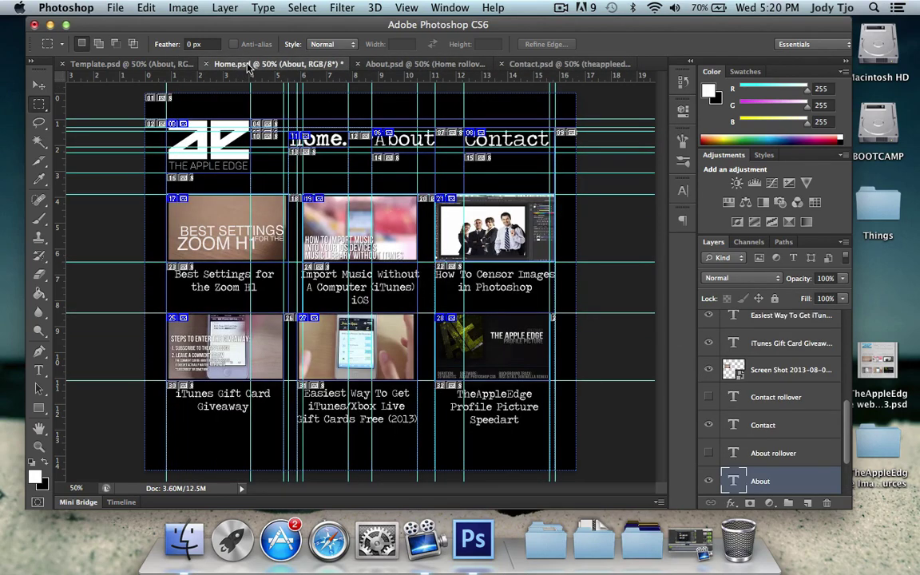
{"action": "left_click", "coordinate": [118, 8]}
{"action": "left_click", "coordinate": [164, 204]}
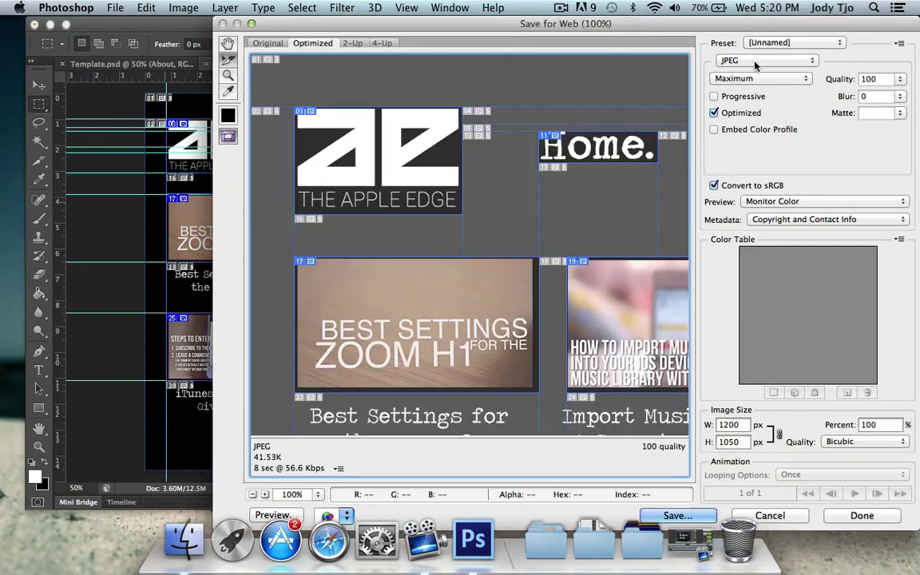
{"action": "left_click", "coordinate": [755, 62]}
- Keep JPEG output and save as index.html with HTML and Images in TheAppleEdge
{"action": "left_click", "coordinate": [754, 63]}
{"action": "left_click_drag", "start_coordinate": [614, 28], "coordinate": [743, 28]}
{"action": "left_click", "coordinate": [806, 515]}
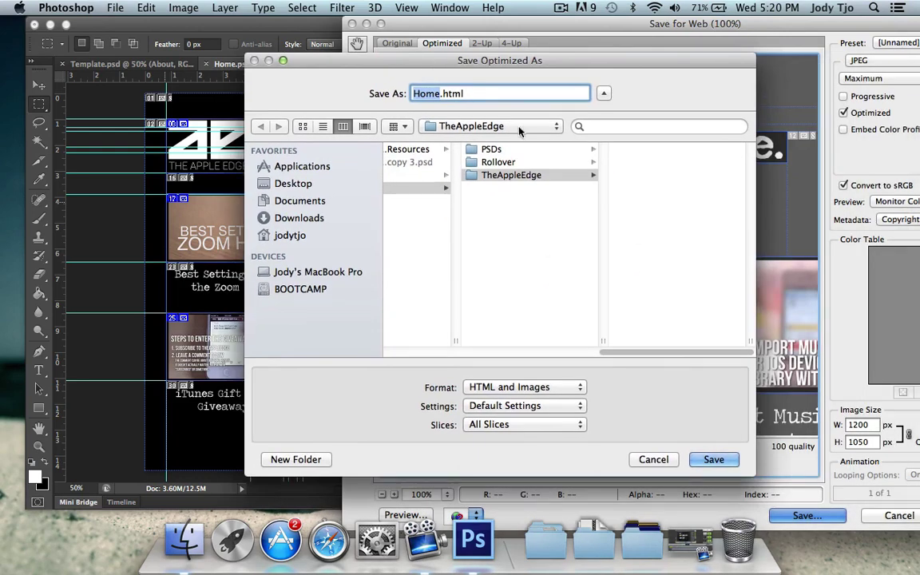
{"action": "left_click", "coordinate": [511, 388]}
{"action": "left_click", "coordinate": [511, 388]}
{"action": "left_click", "coordinate": [511, 387]}
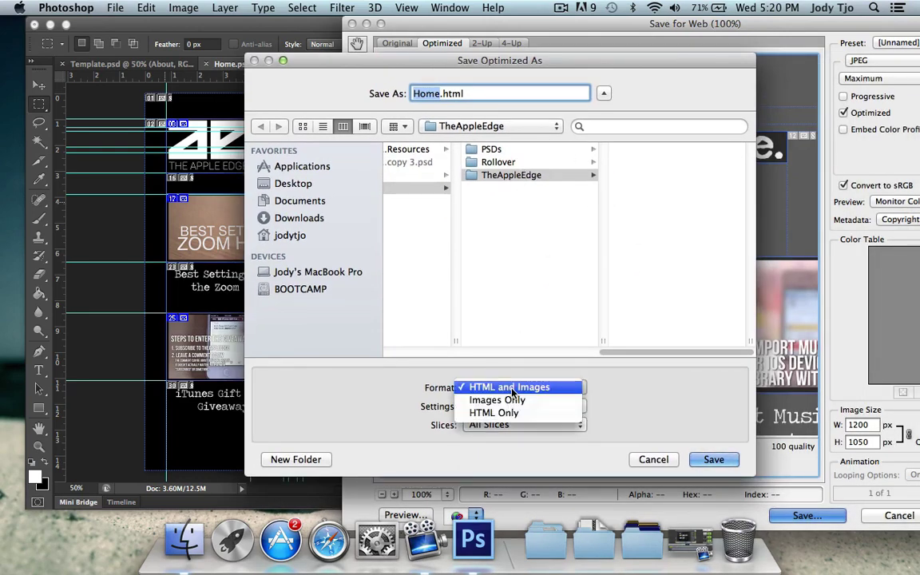
{"action": "left_click", "coordinate": [511, 387]}
{"action": "type", "text": "index"}
{"action": "left_click", "coordinate": [716, 459]}
- In Finder, rename the images folder inside TheAppleEdge to images-index
{"action": "left_click", "coordinate": [184, 539]}
{"action": "double_click", "coordinate": [513, 211]}
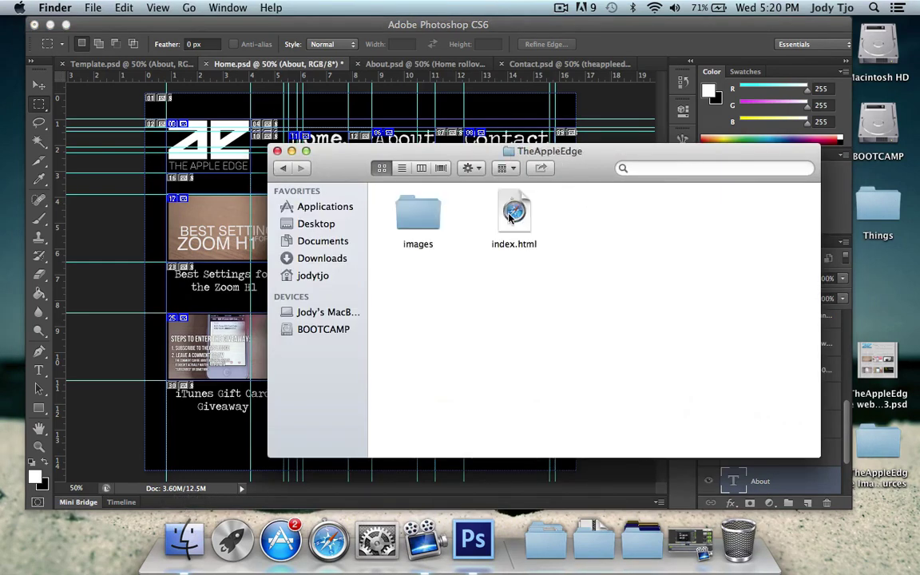
{"action": "left_click", "coordinate": [435, 223]}
{"action": "key", "text": "Return"}
{"action": "type", "text": "-index"}
{"action": "key", "text": "Return"}
{"action": "left_click", "coordinate": [558, 232]}
- Export About.psd through Save for Web as About.html with images into TheAppleEdge
{"action": "left_click", "coordinate": [431, 64]}
{"action": "left_click", "coordinate": [117, 7]}
{"action": "left_click", "coordinate": [132, 188]}
{"action": "left_click_drag", "start_coordinate": [634, 24], "coordinate": [773, 26]}
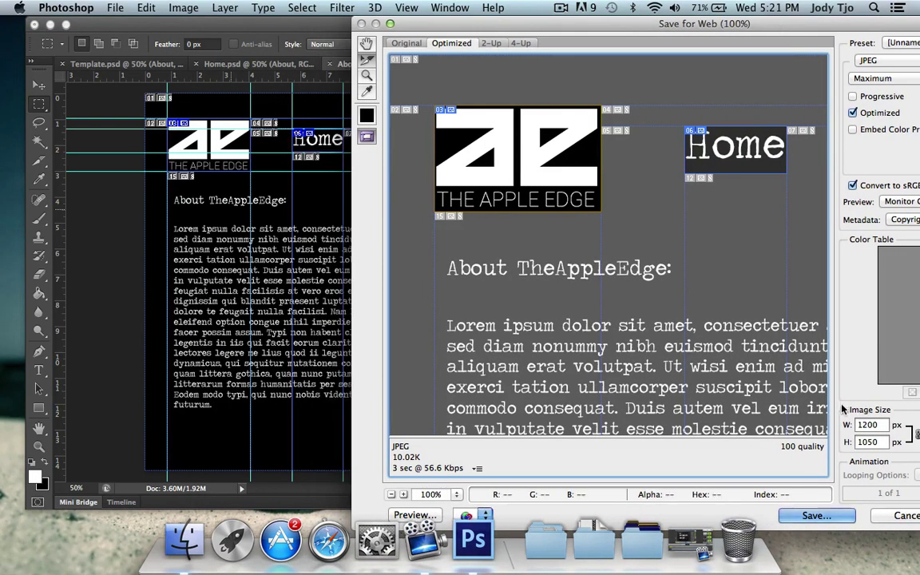
{"action": "left_click", "coordinate": [827, 511]}
{"action": "key", "text": "Return"}
{"action": "left_click", "coordinate": [183, 540]}
- Rename the About page's new images folder in TheAppleEdge to images-about
{"action": "left_click", "coordinate": [609, 214]}
{"action": "left_click", "coordinate": [705, 210]}
{"action": "left_click", "coordinate": [613, 218]}
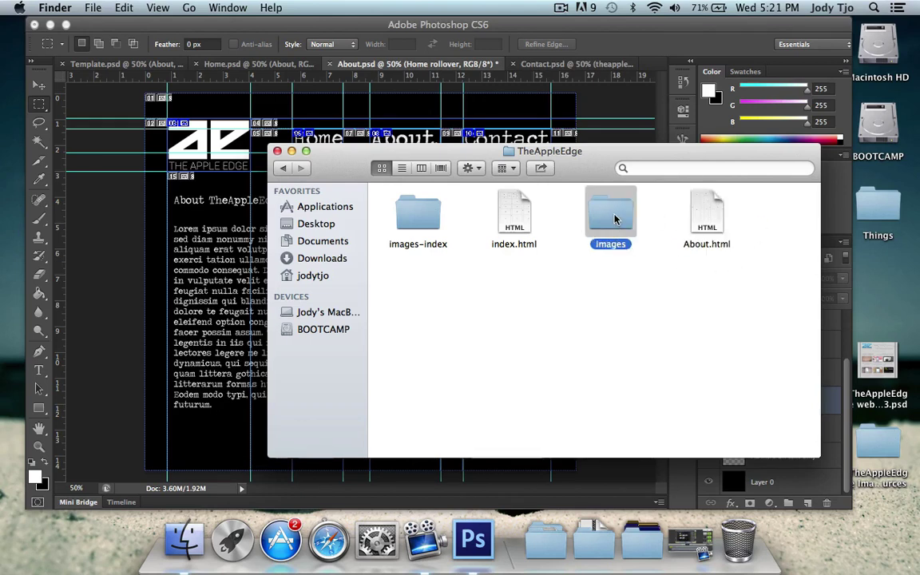
{"action": "left_click", "coordinate": [429, 218]}
{"action": "left_click", "coordinate": [615, 213]}
{"action": "key", "text": "Return"}
{"action": "key", "text": "Right"}
{"action": "type", "text": "-about"}
{"action": "key", "text": "Return"}
{"action": "left_click", "coordinate": [597, 319]}
{"action": "left_click", "coordinate": [583, 83]}
- Export Contact.psd through Save for Web as Contact.html with images into TheAppleEdge
{"action": "left_click", "coordinate": [529, 64]}
{"action": "left_click", "coordinate": [114, 7]}
{"action": "left_click", "coordinate": [174, 203]}
{"action": "left_click_drag", "start_coordinate": [661, 33], "coordinate": [915, 33]}
{"action": "left_click", "coordinate": [907, 516]}
{"action": "left_click", "coordinate": [876, 470]}
- Rename the new images folder to images-contact and check TheAppleEdge's exported files
{"action": "left_click", "coordinate": [184, 539]}
{"action": "left_click", "coordinate": [419, 291]}
{"action": "key", "text": "Return"}
{"action": "type", "text": "-contact"}
{"action": "key", "text": "Return"}
{"action": "left_click", "coordinate": [542, 257]}
{"action": "left_click", "coordinate": [288, 169]}
{"action": "double_click", "coordinate": [508, 214]}
{"action": "left_click", "coordinate": [284, 169]}
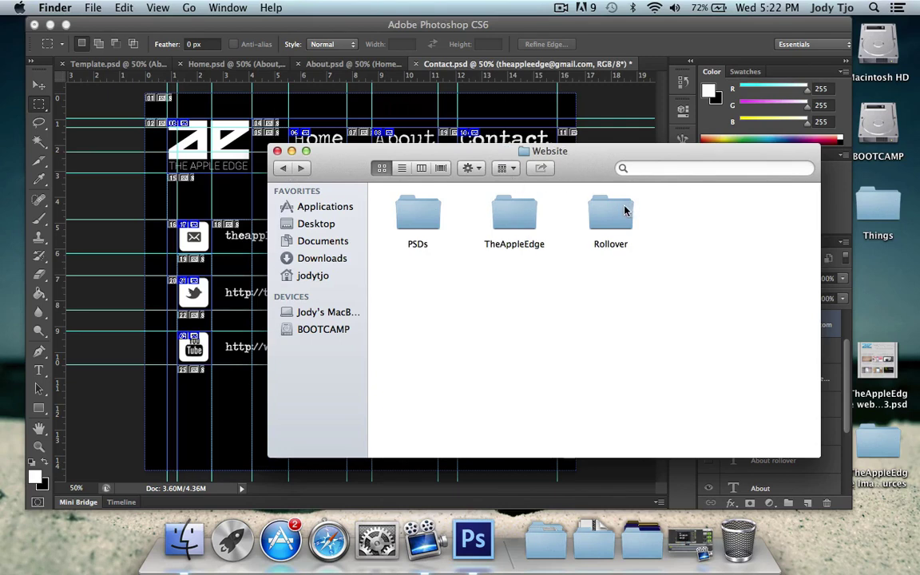
- On the Home page, swap the plain About and Contact layers for their rollover layers
{"action": "left_click", "coordinate": [288, 100]}
{"action": "left_click", "coordinate": [263, 64]}
{"action": "scroll", "coordinate": [717, 399], "scroll_direction": "down", "scroll_amount": 3}
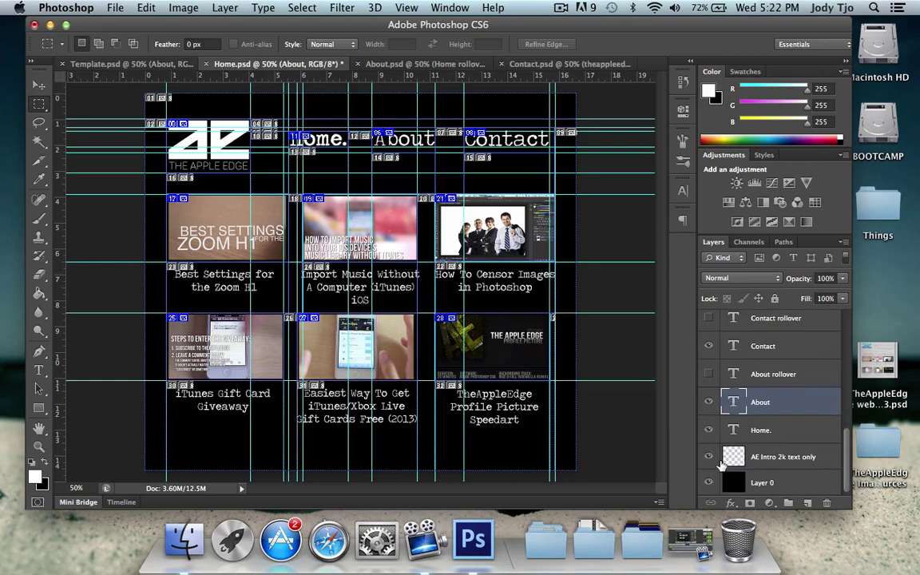
{"action": "left_click", "coordinate": [710, 402]}
{"action": "left_click", "coordinate": [710, 373]}
{"action": "scroll", "coordinate": [711, 380], "scroll_direction": "up", "scroll_amount": 3}
{"action": "left_click", "coordinate": [707, 416]}
{"action": "left_click", "coordinate": [707, 391]}
- On the About page, swap the plain Home and Contact layers for their rollover layers
{"action": "left_click", "coordinate": [400, 64]}
{"action": "left_click", "coordinate": [709, 401]}
{"action": "left_click", "coordinate": [709, 428]}
{"action": "left_click", "coordinate": [708, 345]}
{"action": "left_click", "coordinate": [709, 317]}
- On the Contact page, swap the plain Home and About layers for their rollover layers
{"action": "left_click", "coordinate": [565, 65]}
{"action": "scroll", "coordinate": [756, 434], "scroll_direction": "down", "scroll_amount": 2}
{"action": "left_click", "coordinate": [709, 429]}
{"action": "left_click", "coordinate": [709, 400]}
{"action": "left_click", "coordinate": [709, 345]}
{"action": "left_click", "coordinate": [707, 373]}
- Return to the Home page and open, then cancel, the Save As dialog
{"action": "left_click", "coordinate": [228, 65]}
{"action": "left_click", "coordinate": [116, 7]}
{"action": "left_click", "coordinate": [163, 178]}
{"action": "left_click", "coordinate": [609, 440]}
- Save the Home page's slices via Save for Web as Images Only into the Rollover folder
{"action": "left_click", "coordinate": [116, 7]}
{"action": "left_click", "coordinate": [177, 201]}
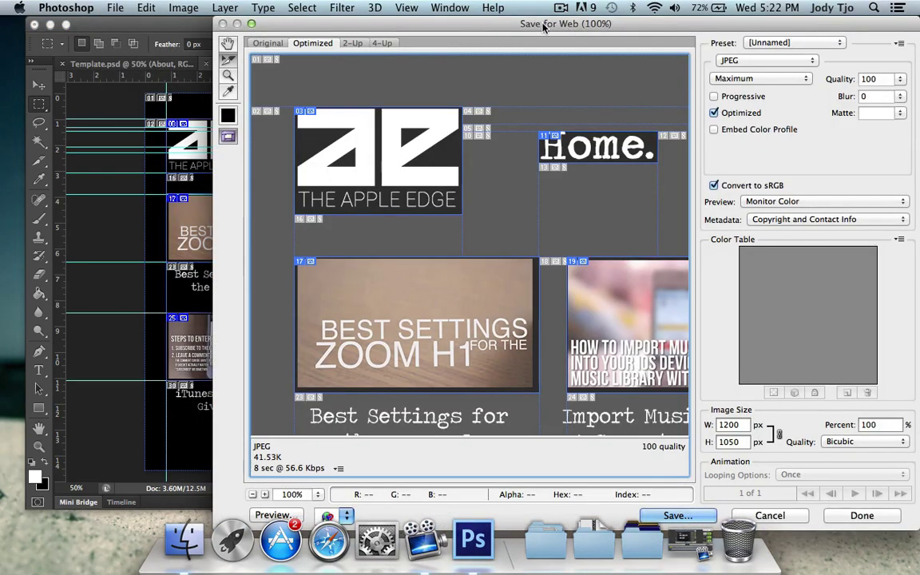
{"action": "left_click_drag", "start_coordinate": [489, 23], "coordinate": [586, 22]}
{"action": "left_click", "coordinate": [762, 515]}
{"action": "left_click_drag", "start_coordinate": [537, 80], "coordinate": [438, 70]}
{"action": "left_click", "coordinate": [444, 169]}
{"action": "left_click", "coordinate": [479, 396]}
{"action": "left_click", "coordinate": [474, 407]}
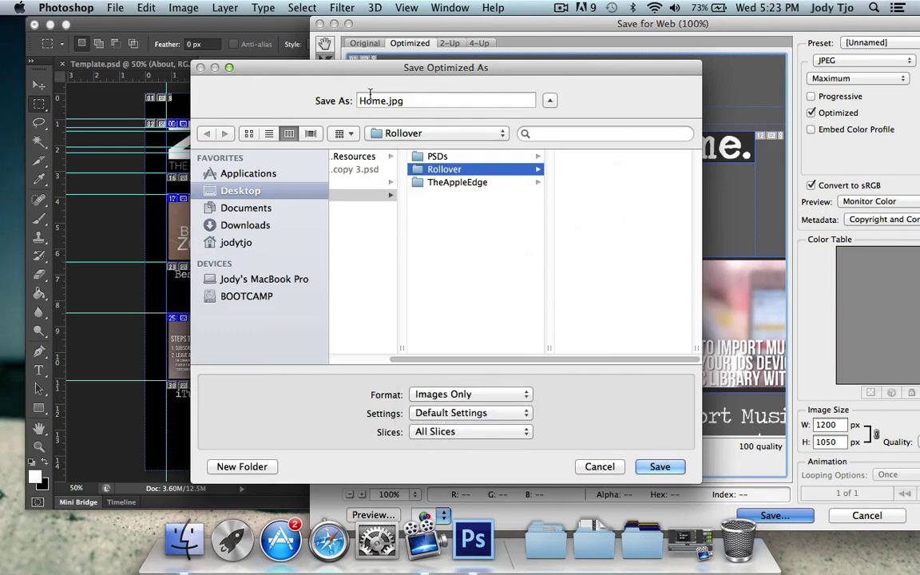
{"action": "left_click", "coordinate": [660, 466]}
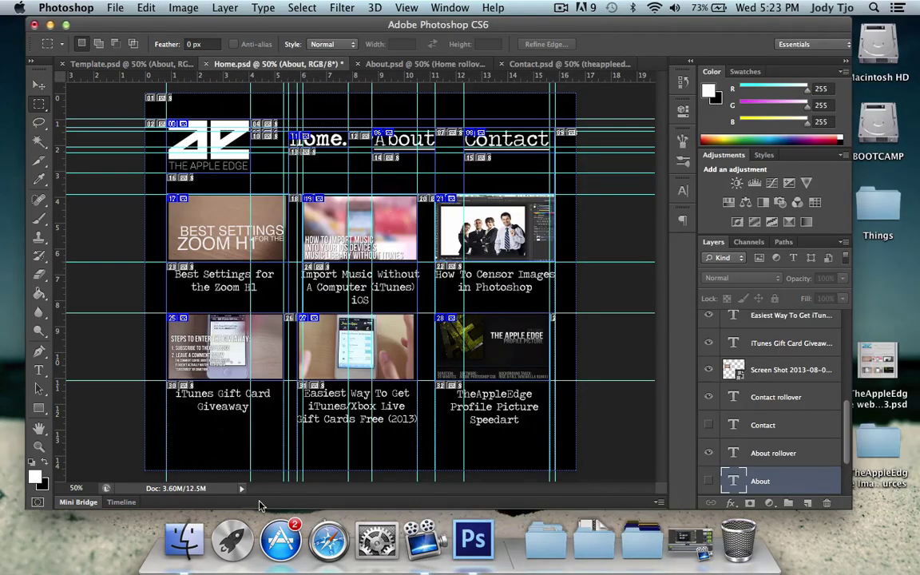
- In Finder, rename the exported images folder inside Rollover to Home
{"action": "left_click", "coordinate": [199, 531]}
{"action": "double_click", "coordinate": [591, 209]}
{"action": "double_click", "coordinate": [417, 212]}
{"action": "left_click", "coordinate": [283, 168]}
{"action": "left_click", "coordinate": [419, 214]}
{"action": "key", "text": "Return"}
{"action": "type", "text": "Home"}
{"action": "key", "text": "Return"}
{"action": "left_click", "coordinate": [533, 232]}
{"action": "left_click", "coordinate": [126, 187]}
{"action": "left_click", "coordinate": [435, 64]}
- Export the About page slices with Save for Web into the Rollover folder
{"action": "left_click", "coordinate": [104, 6]}
{"action": "left_click", "coordinate": [120, 182]}
{"action": "left_click_drag", "start_coordinate": [564, 24], "coordinate": [767, 22]}
{"action": "left_click", "coordinate": [900, 519]}
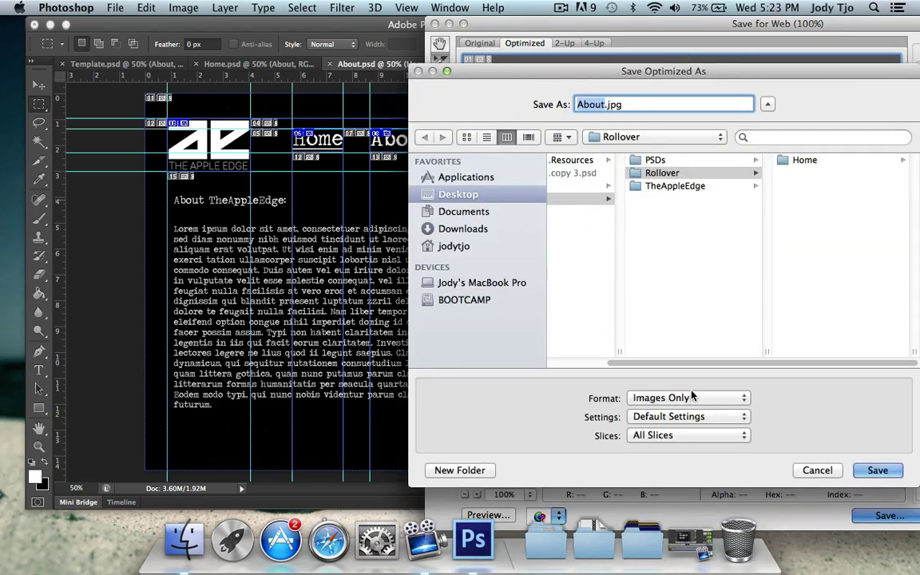
{"action": "left_click", "coordinate": [877, 470]}
- In Finder, rename the new images folder to 'About'
{"action": "left_click", "coordinate": [183, 539]}
{"action": "left_click", "coordinate": [508, 220]}
{"action": "key", "text": "Return"}
{"action": "type", "text": "About"}
{"action": "key", "text": "Return"}
- Export the Contact page slices with Save for Web into Rollover and select the new images folder
{"action": "left_click", "coordinate": [551, 90]}
{"action": "left_click", "coordinate": [564, 65]}
{"action": "left_click", "coordinate": [118, 7]}
{"action": "left_click", "coordinate": [136, 152]}
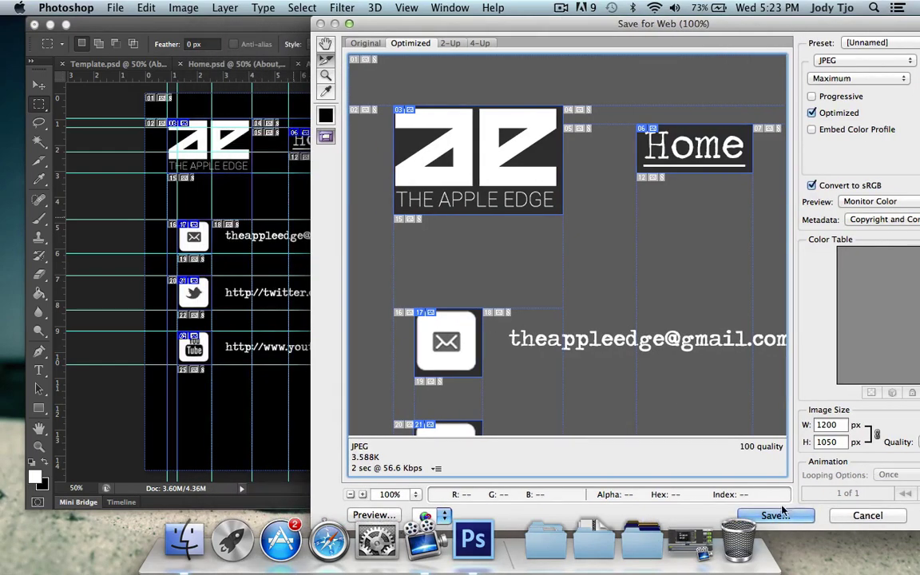
{"action": "left_click", "coordinate": [782, 511]}
{"action": "left_click", "coordinate": [823, 470]}
{"action": "left_click", "coordinate": [184, 539]}
{"action": "left_click", "coordinate": [611, 214]}
- Name the second images folder 'Contact' and open the Home rollover folder
{"action": "type", "text": "Contact"}
{"action": "key", "text": "Return"}
{"action": "left_click", "coordinate": [303, 167]}
{"action": "double_click", "coordinate": [303, 168]}
- Move every Home image except Home_06 and Home_08 to the Trash
{"action": "scroll", "coordinate": [443, 227], "scroll_direction": "down", "scroll_amount": 10}
{"action": "scroll", "coordinate": [402, 210], "scroll_direction": "up", "scroll_amount": 5}
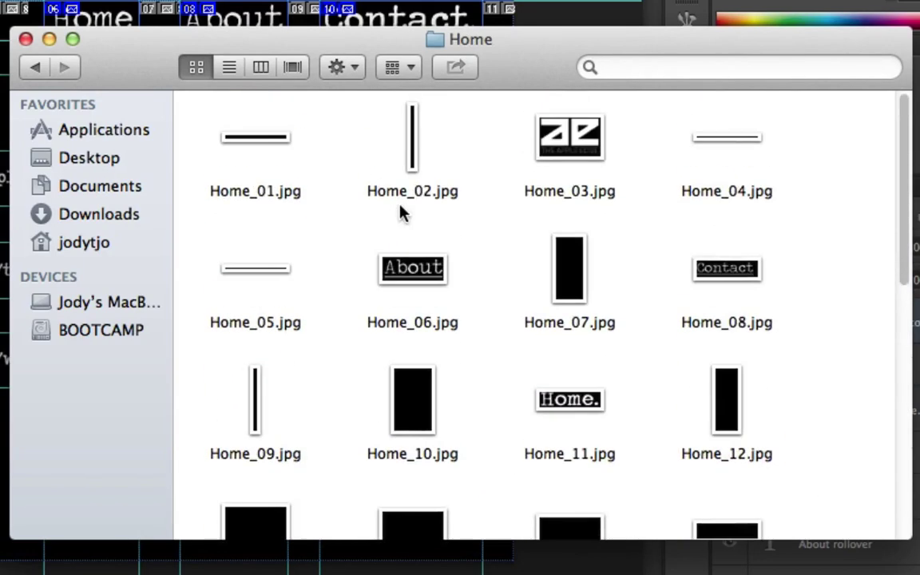
{"action": "left_click_drag", "start_coordinate": [222, 119], "coordinate": [782, 176]}
{"action": "left_click", "coordinate": [579, 254], "text": "super"}
{"action": "left_click", "coordinate": [257, 267], "text": "super"}
{"action": "left_click_drag", "start_coordinate": [203, 336], "coordinate": [782, 483]}
{"action": "scroll", "coordinate": [801, 391], "scroll_direction": "up", "scroll_amount": 10}
{"action": "right_click", "coordinate": [743, 144]}
{"action": "left_click", "coordinate": [574, 228]}
- Arrange Home_06 and Home_08 side by side at the top-left of the folder
{"action": "left_click_drag", "start_coordinate": [451, 335], "coordinate": [315, 203]}
{"action": "left_click", "coordinate": [460, 148]}
{"action": "left_click_drag", "start_coordinate": [760, 275], "coordinate": [487, 146]}
{"action": "left_click", "coordinate": [577, 157]}
- In the About folder, select every image except About_06 and About_10
{"action": "left_click", "coordinate": [47, 67]}
{"action": "double_click", "coordinate": [415, 132]}
{"action": "left_click_drag", "start_coordinate": [212, 111], "coordinate": [795, 165]}
{"action": "left_click", "coordinate": [262, 251], "text": "shift"}
{"action": "left_click", "coordinate": [577, 265], "text": "shift"}
{"action": "left_click", "coordinate": [750, 269], "text": "shift"}
{"action": "scroll", "coordinate": [781, 262], "scroll_direction": "down", "scroll_amount": 2}
{"action": "left_click", "coordinate": [269, 349], "text": "shift"}
{"action": "left_click", "coordinate": [589, 349], "text": "shift"}
{"action": "left_click", "coordinate": [727, 349], "text": "shift"}
{"action": "left_click_drag", "start_coordinate": [639, 505], "coordinate": [32, 478]}
- Delete every Contact image except Contact_06 and Contact_08 with Cmd-Delete
{"action": "left_click", "coordinate": [40, 69]}
{"action": "double_click", "coordinate": [571, 139]}
{"action": "left_click_drag", "start_coordinate": [216, 116], "coordinate": [797, 231]}
{"action": "left_click", "coordinate": [257, 279], "text": "shift"}
{"action": "left_click", "coordinate": [572, 293], "text": "shift"}
{"action": "scroll", "coordinate": [575, 300], "scroll_direction": "down", "scroll_amount": 10}
{"action": "scroll", "coordinate": [503, 283], "scroll_direction": "up", "scroll_amount": 8}
{"action": "left_click_drag", "start_coordinate": [251, 298], "coordinate": [719, 559]}
{"action": "key", "text": "super+BackSpace"}
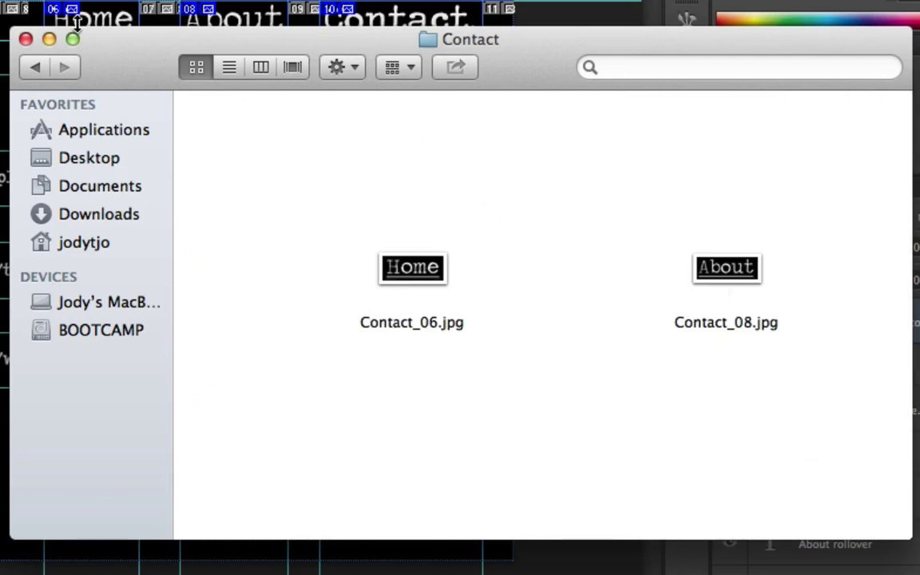
- Open the Home, About and Contact folders in turn to verify their remaining label slices
{"action": "left_click", "coordinate": [36, 65]}
{"action": "double_click", "coordinate": [271, 152]}
{"action": "left_click", "coordinate": [38, 67]}
{"action": "double_click", "coordinate": [405, 140]}
{"action": "left_click", "coordinate": [35, 67]}
{"action": "double_click", "coordinate": [611, 199]}
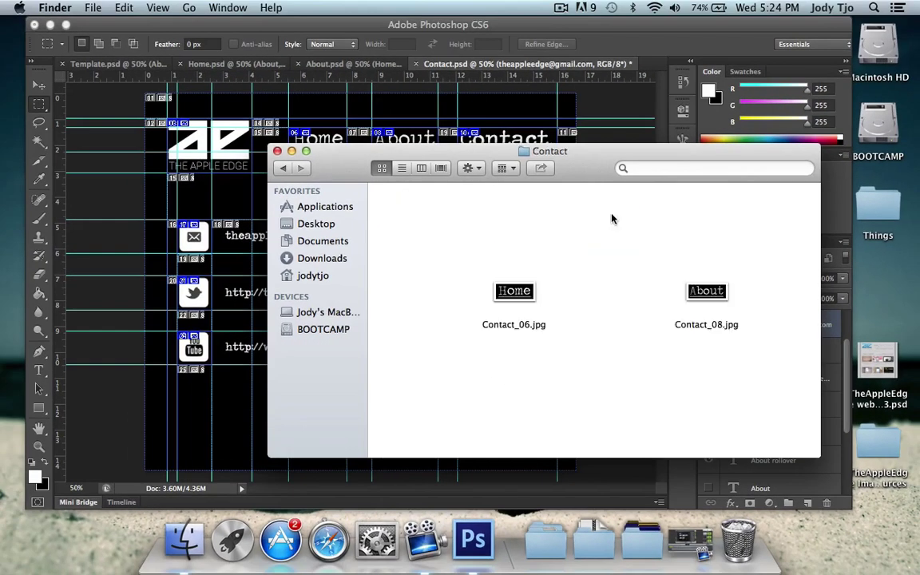
{"action": "left_click", "coordinate": [285, 168]}
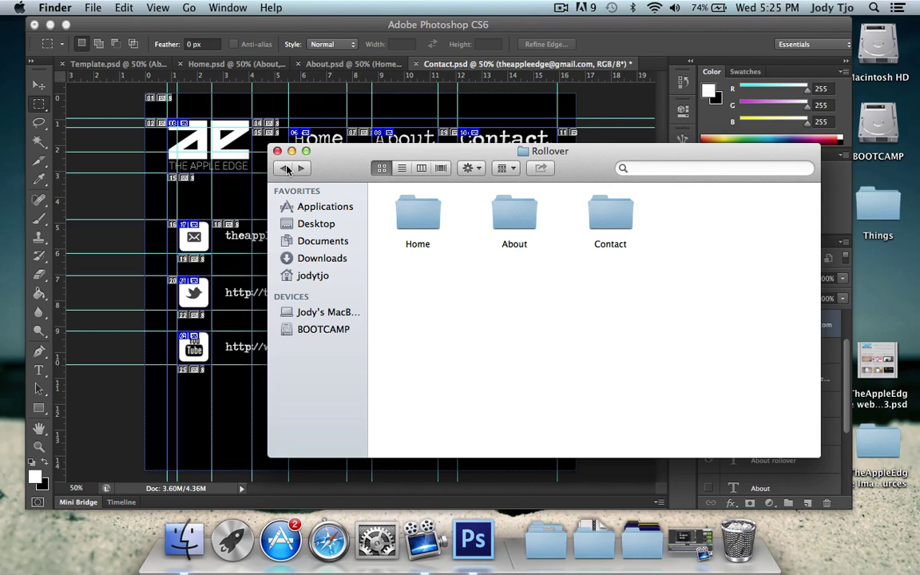